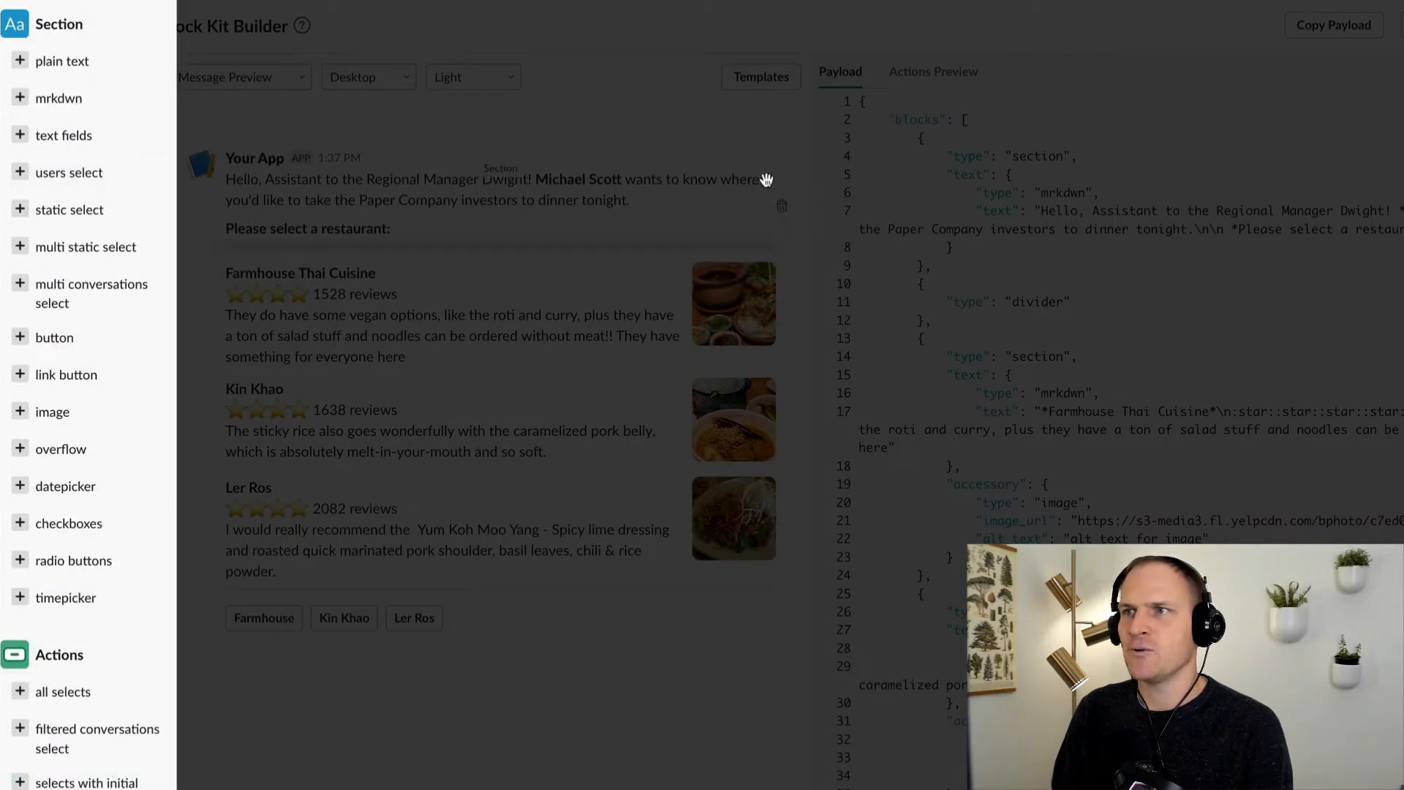
Step: Delete the introductory text, all three restaurant sections and the dividers from the message template
left_click(791, 218)
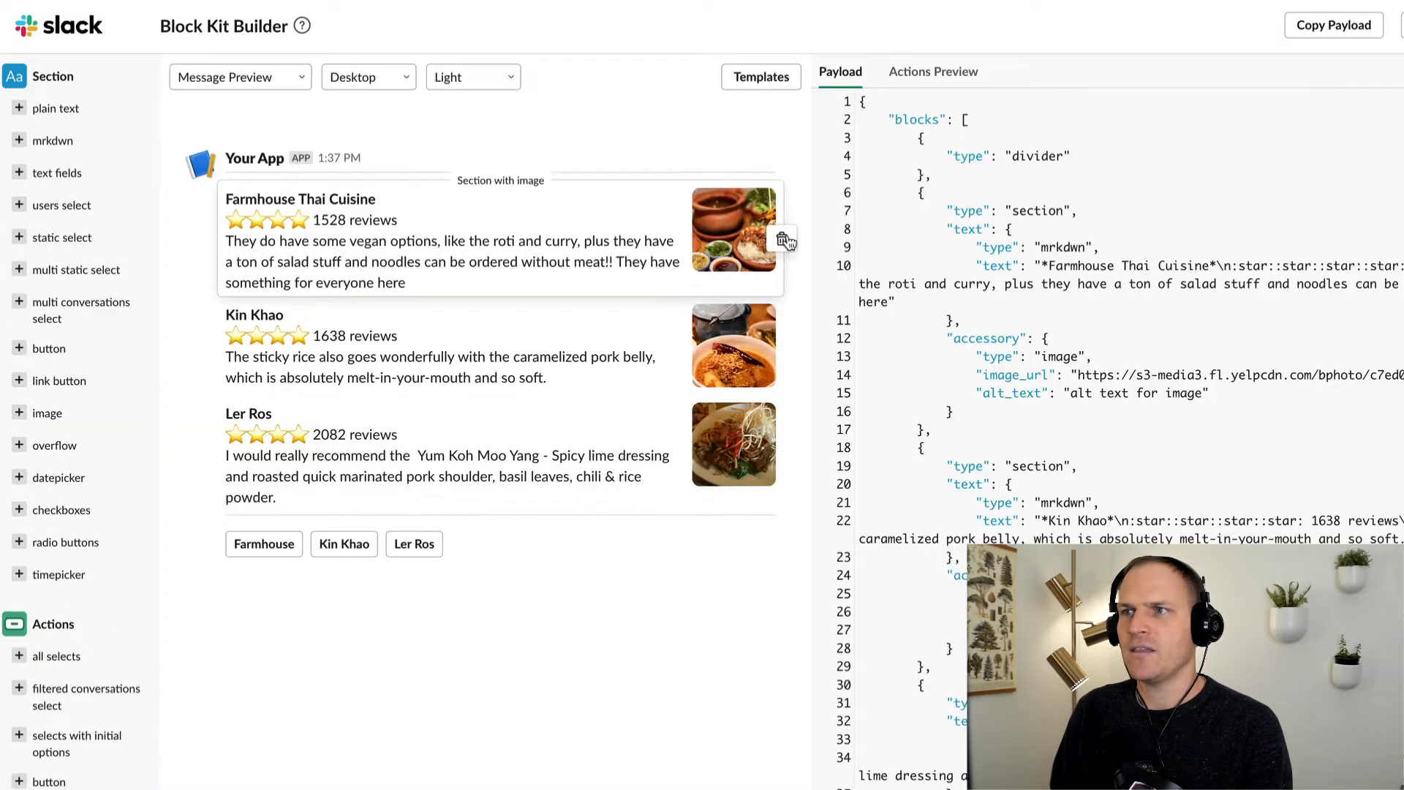
left_click(790, 234)
left_click(792, 232)
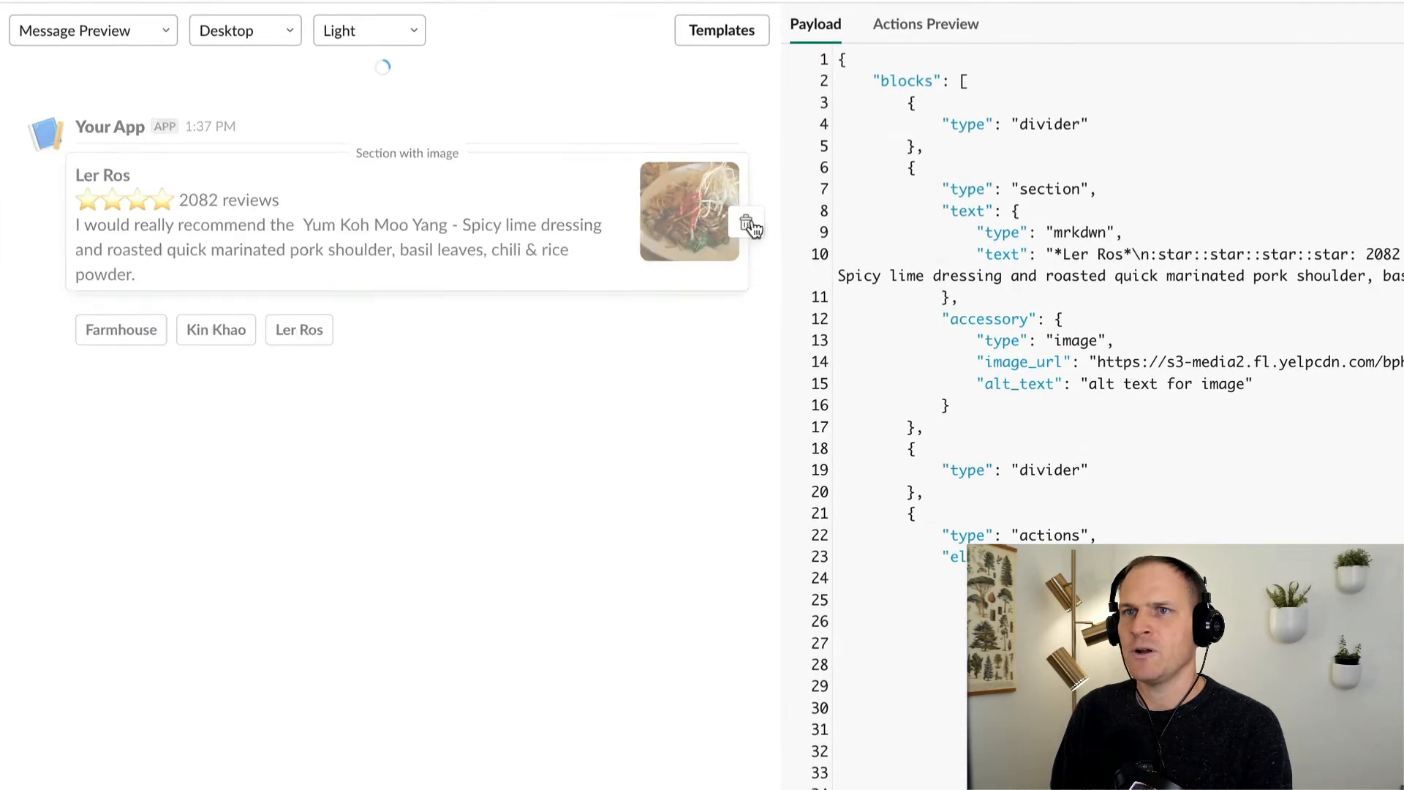
left_click(793, 234)
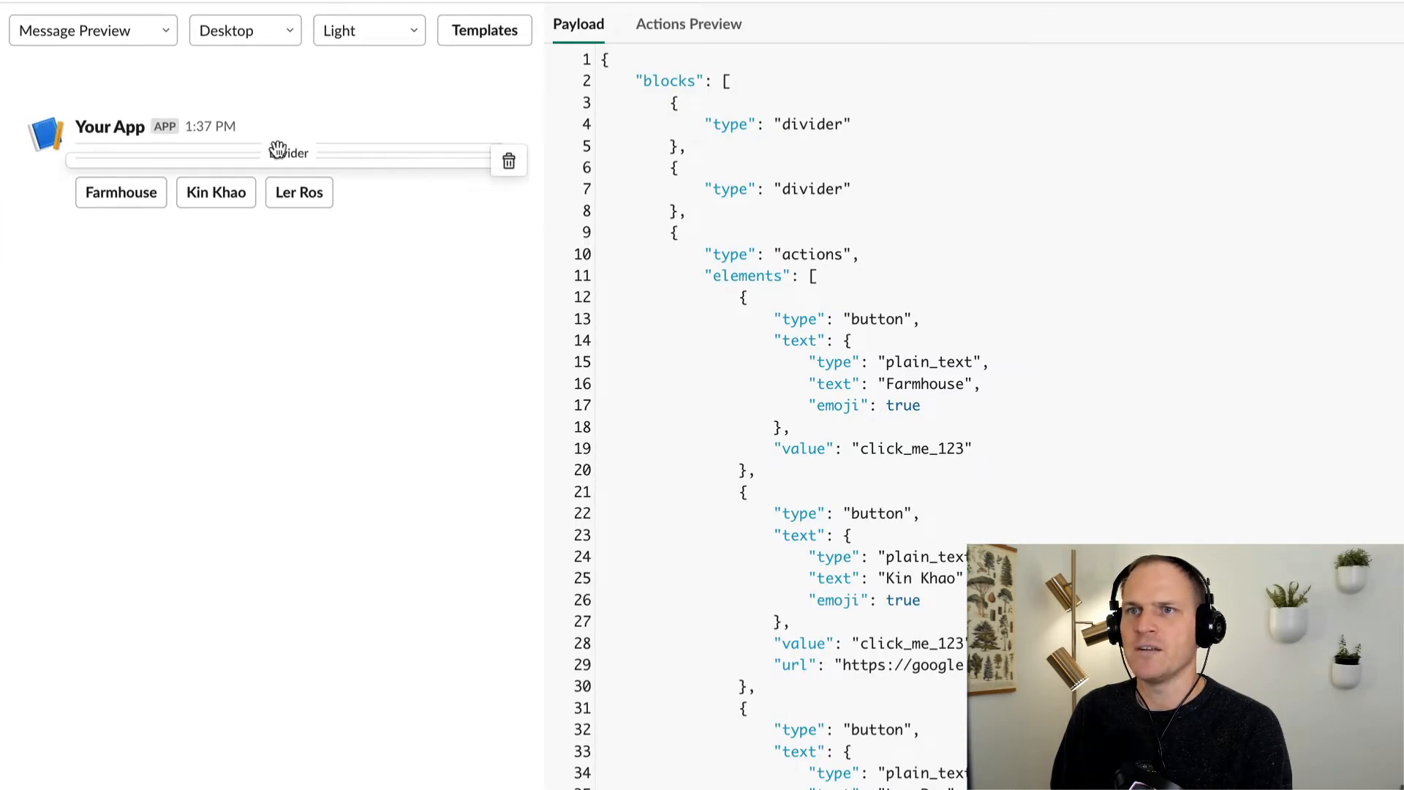
left_click(509, 150)
left_click(510, 150)
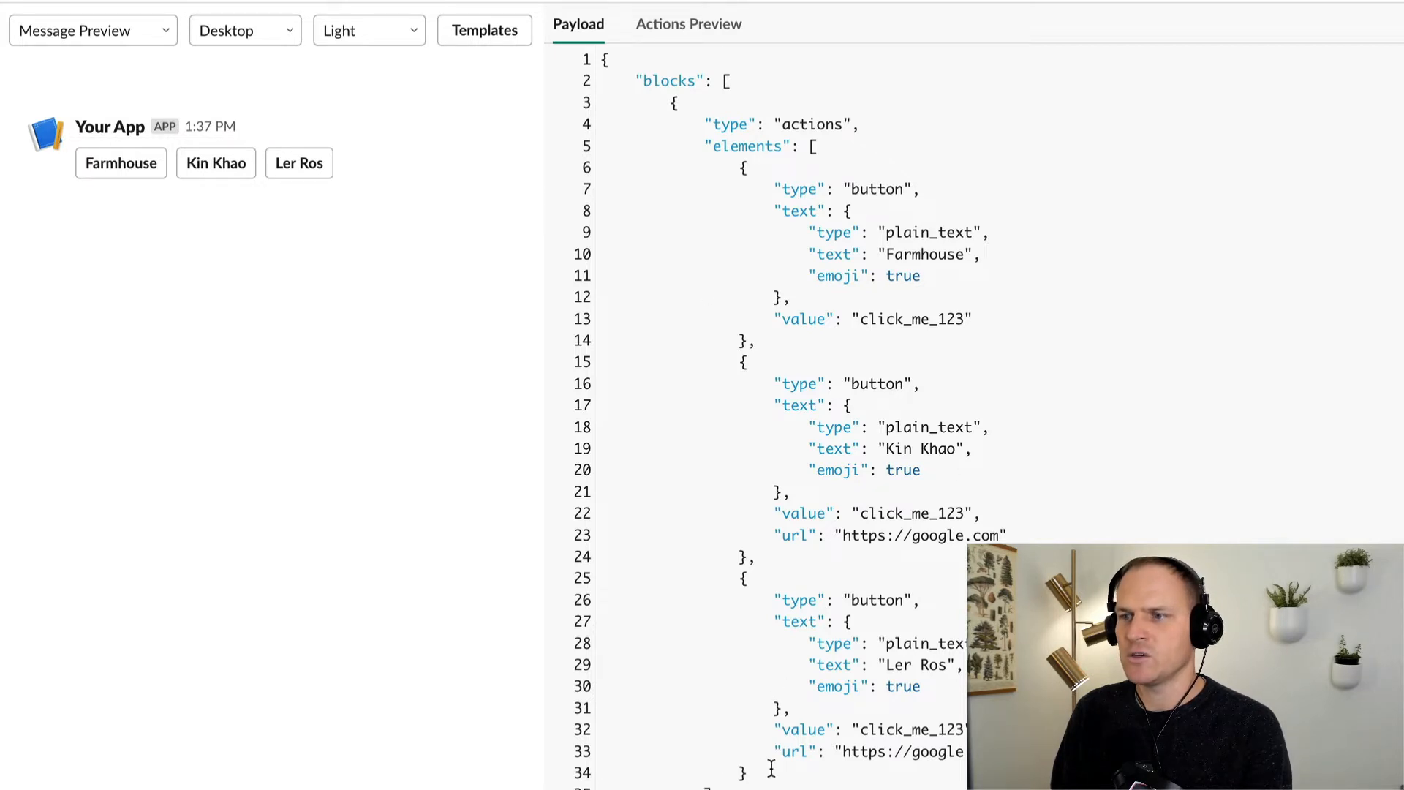
Step: Remove the Kin Khao and Ler Ros button elements and the comma before them from the payload JSON
left_click_drag(771, 768, 578, 360)
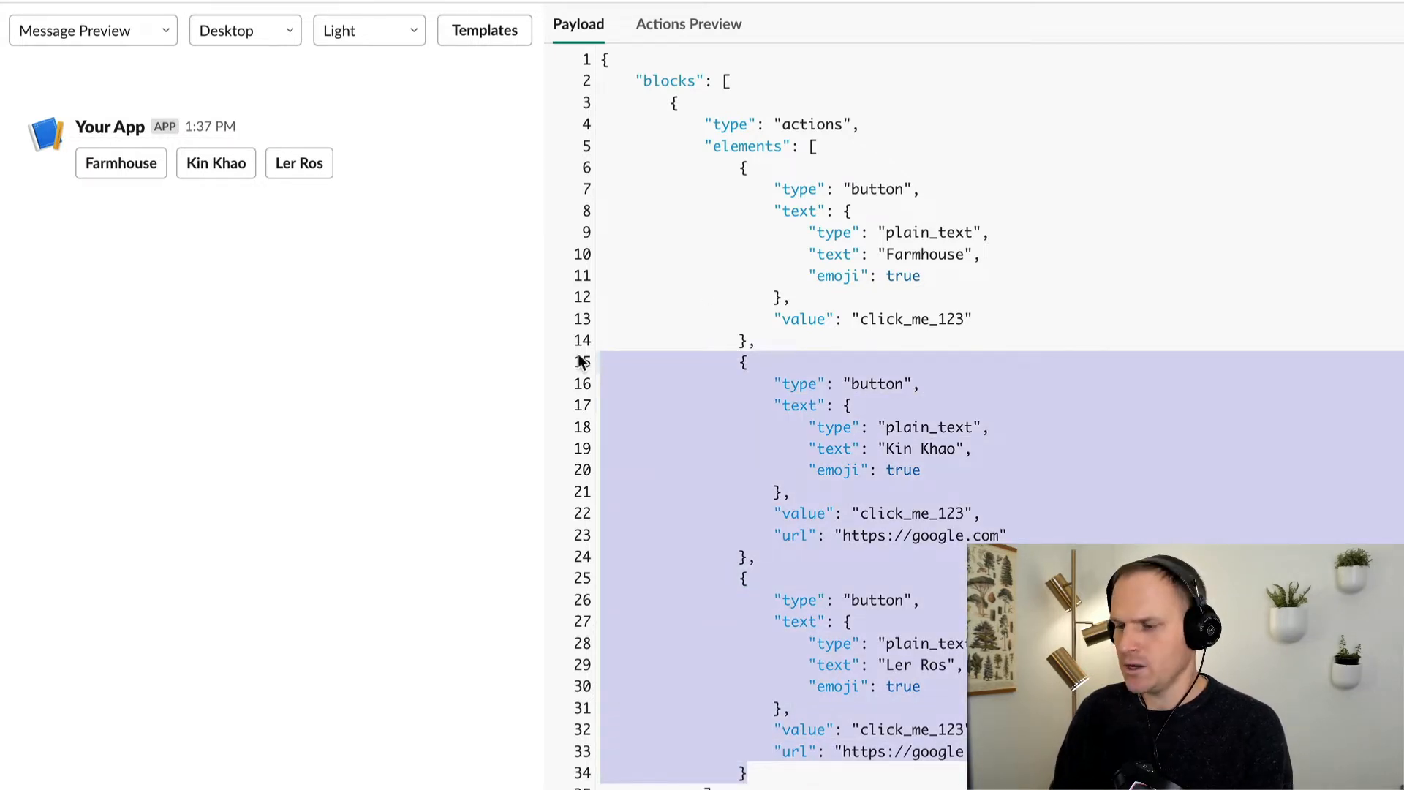
key("BackSpace")
key("BackSpace")
key("BackSpace")
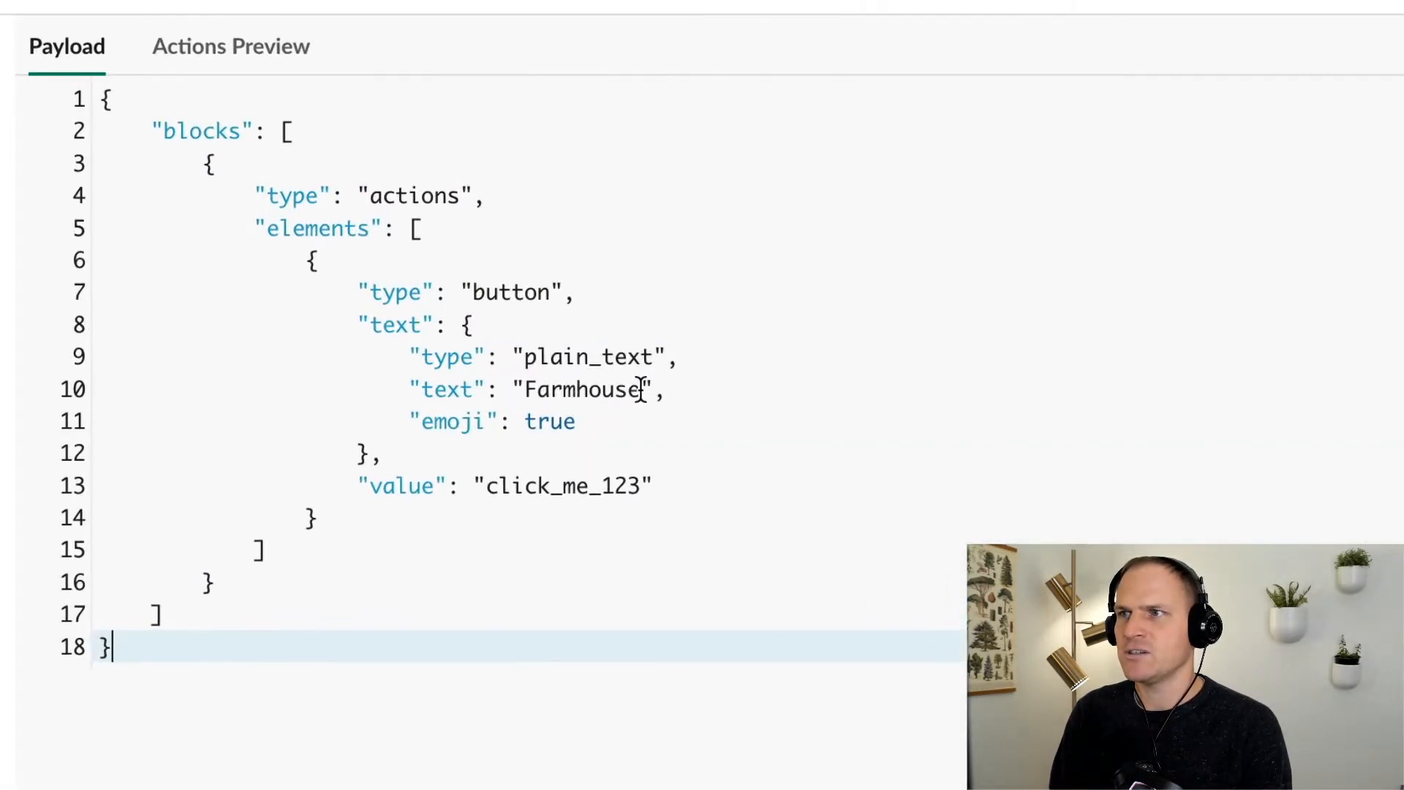
Step: Replace the Farmhouse button's text with "Click me to trigger a workflow" in the payload
left_click_drag(640, 388, 532, 381)
type("Ckl")
key("BackSpace")
key("BackSpace")
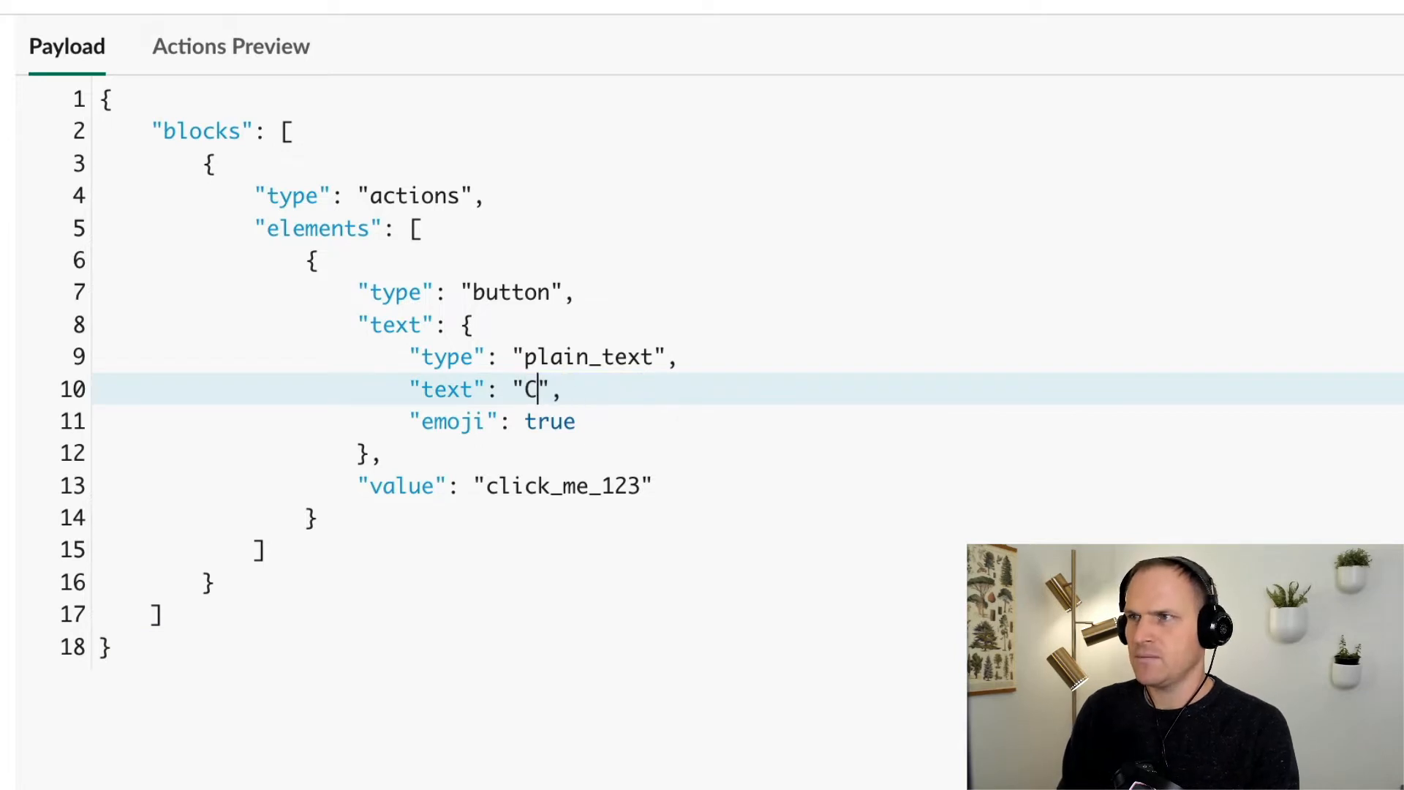
type("lick me to trigger a ")
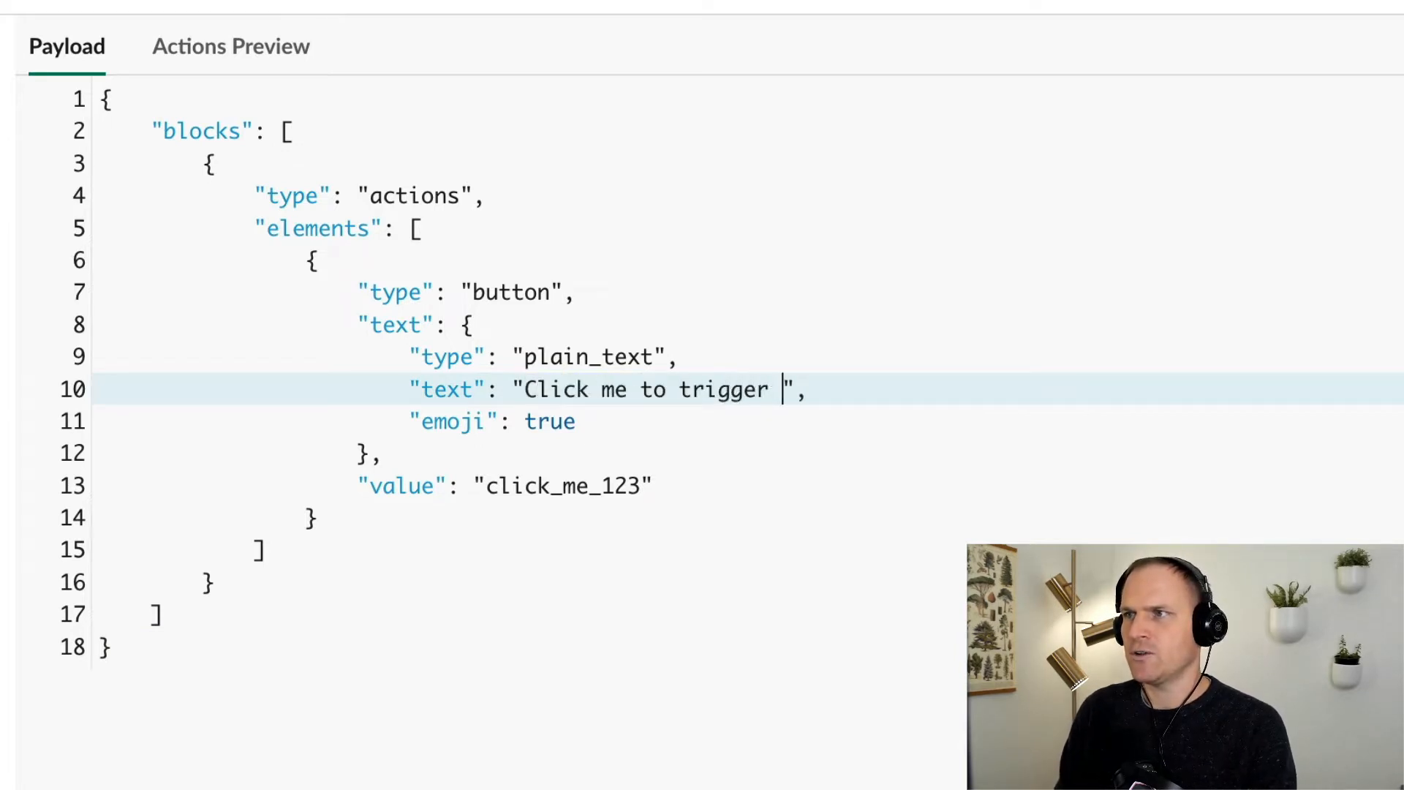
type("workflow")
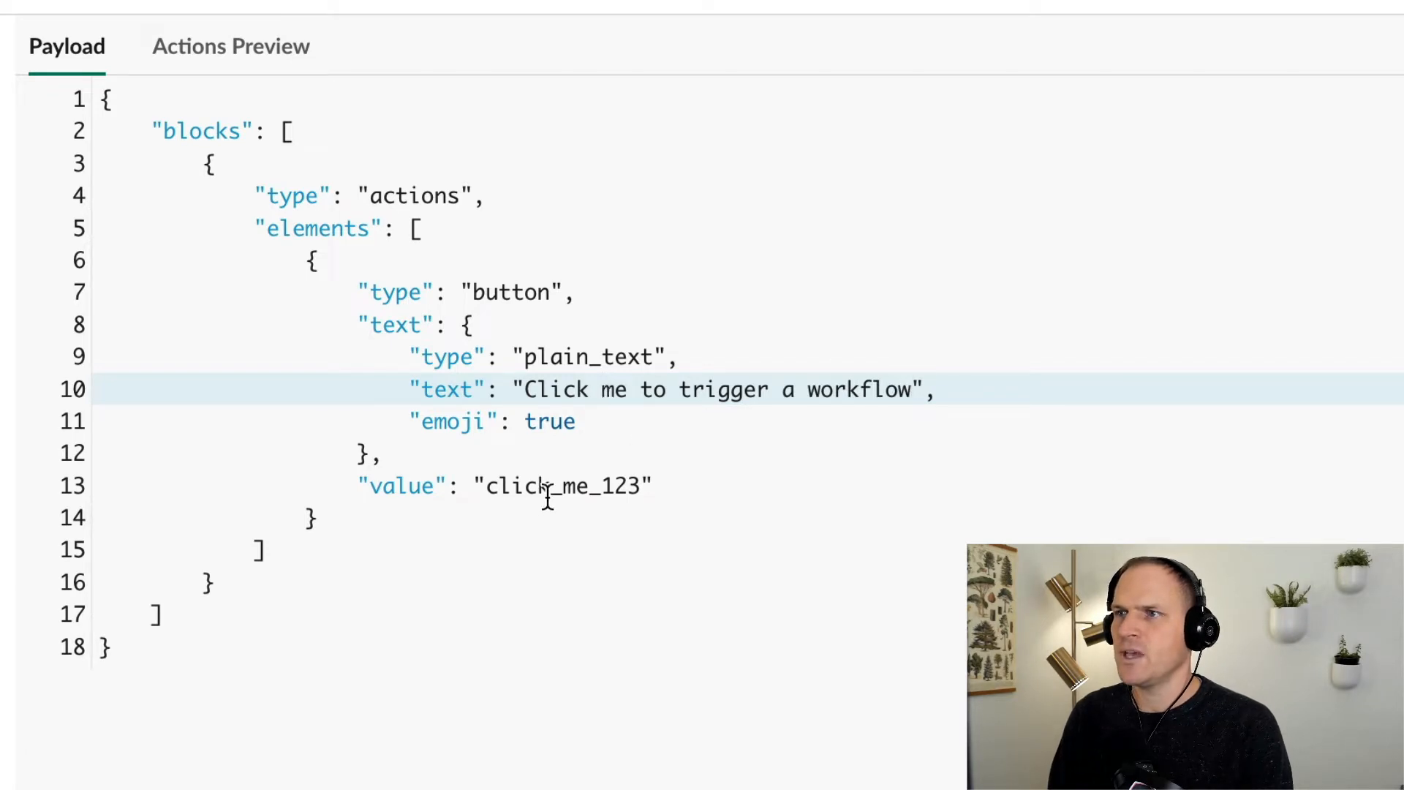
Step: Add an action_id of "button_click" to the button element, below its value property
left_click(745, 484)
type(",")
key("Return")
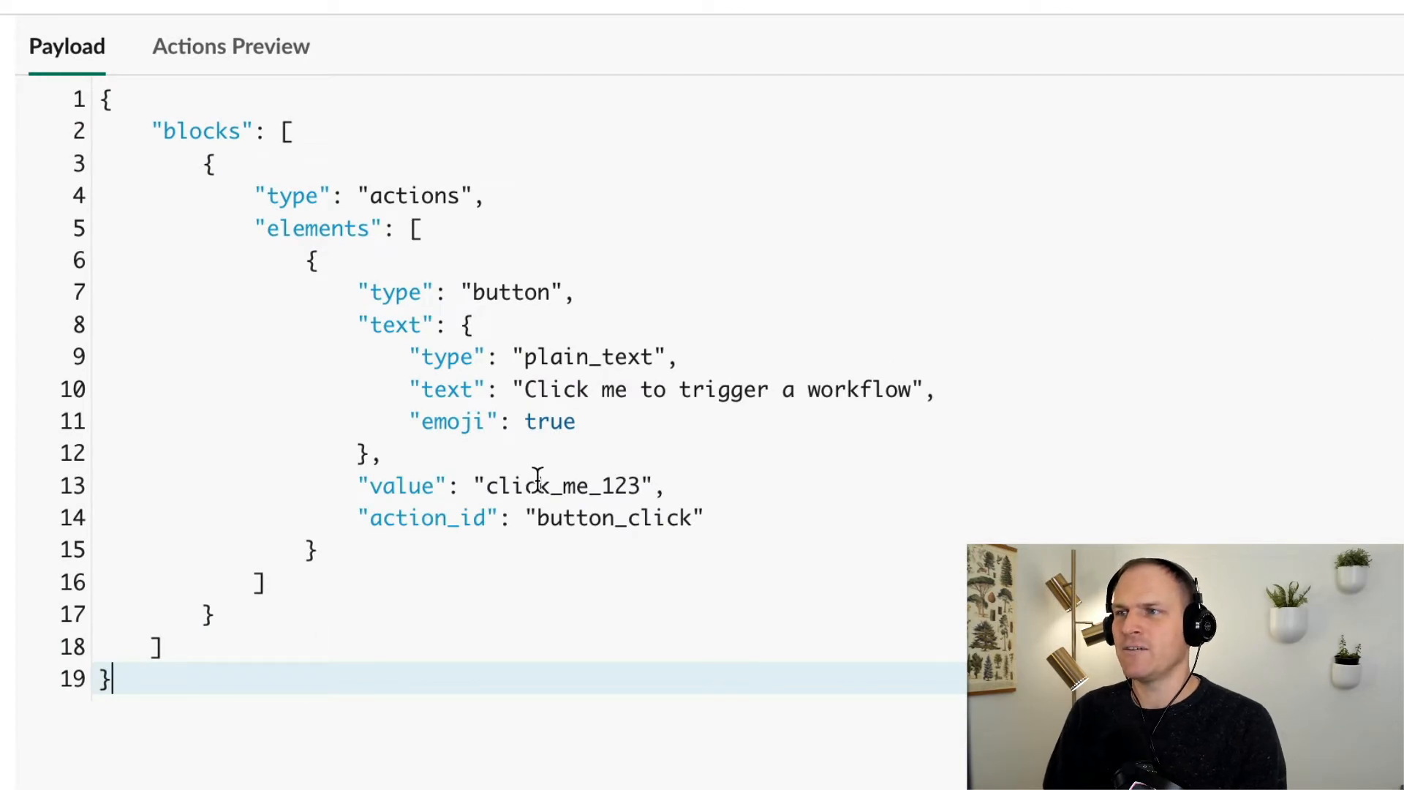
Step: Prefix the button's action_id with the owner's first name and an underscore, and copy the payload's blocks array
left_click(556, 512)
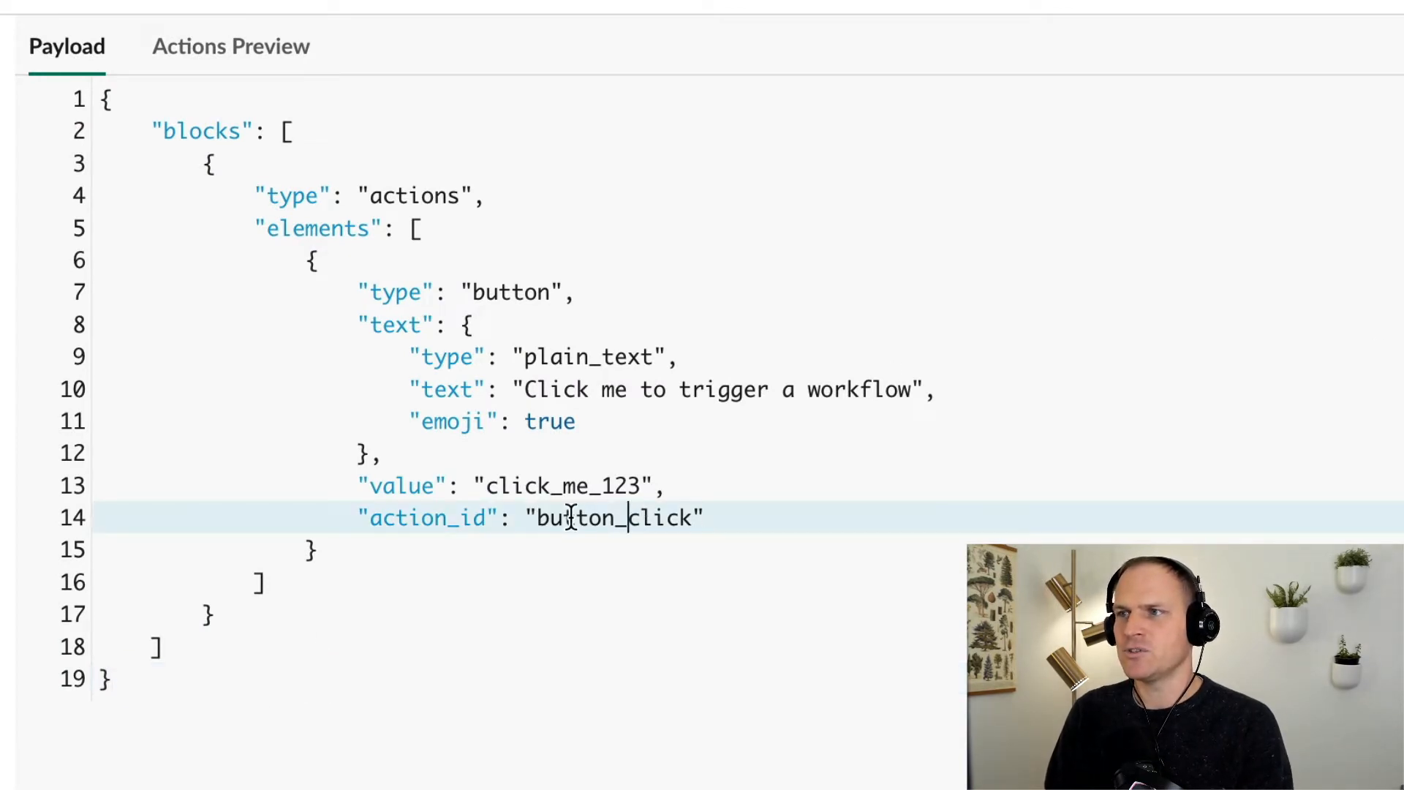
left_click(541, 516)
type("pierce_")
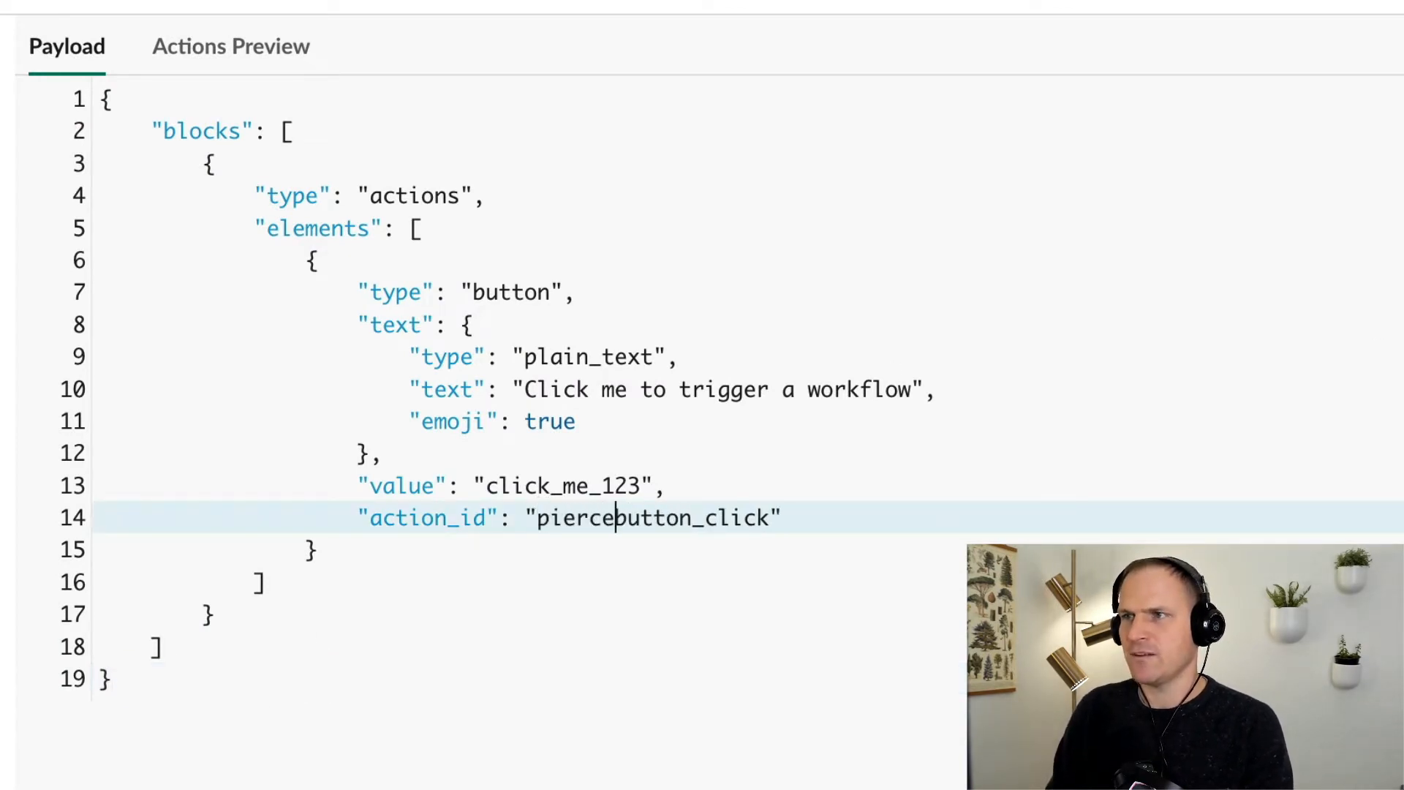
left_click(678, 587)
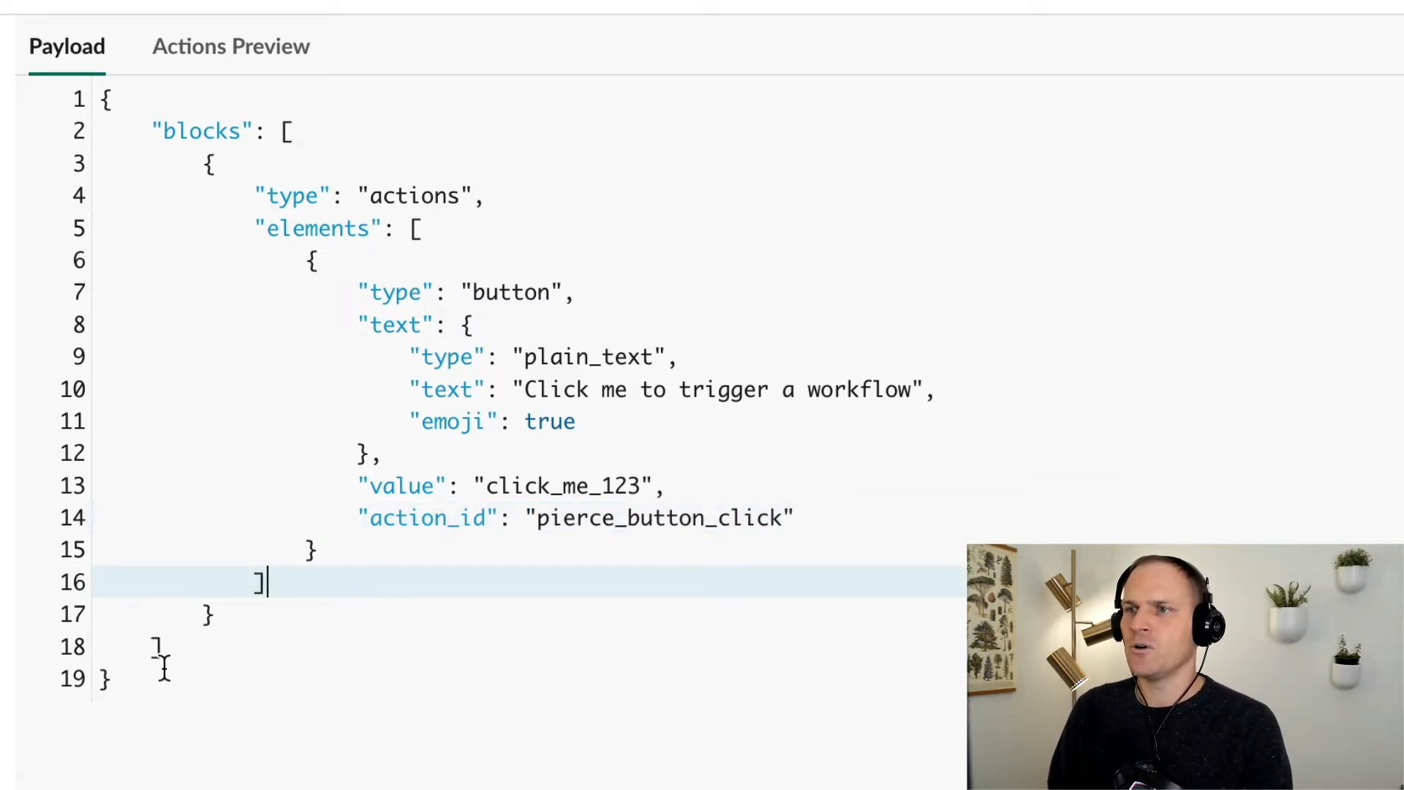
left_click_drag(278, 129, 184, 636)
key("ctrl+c")
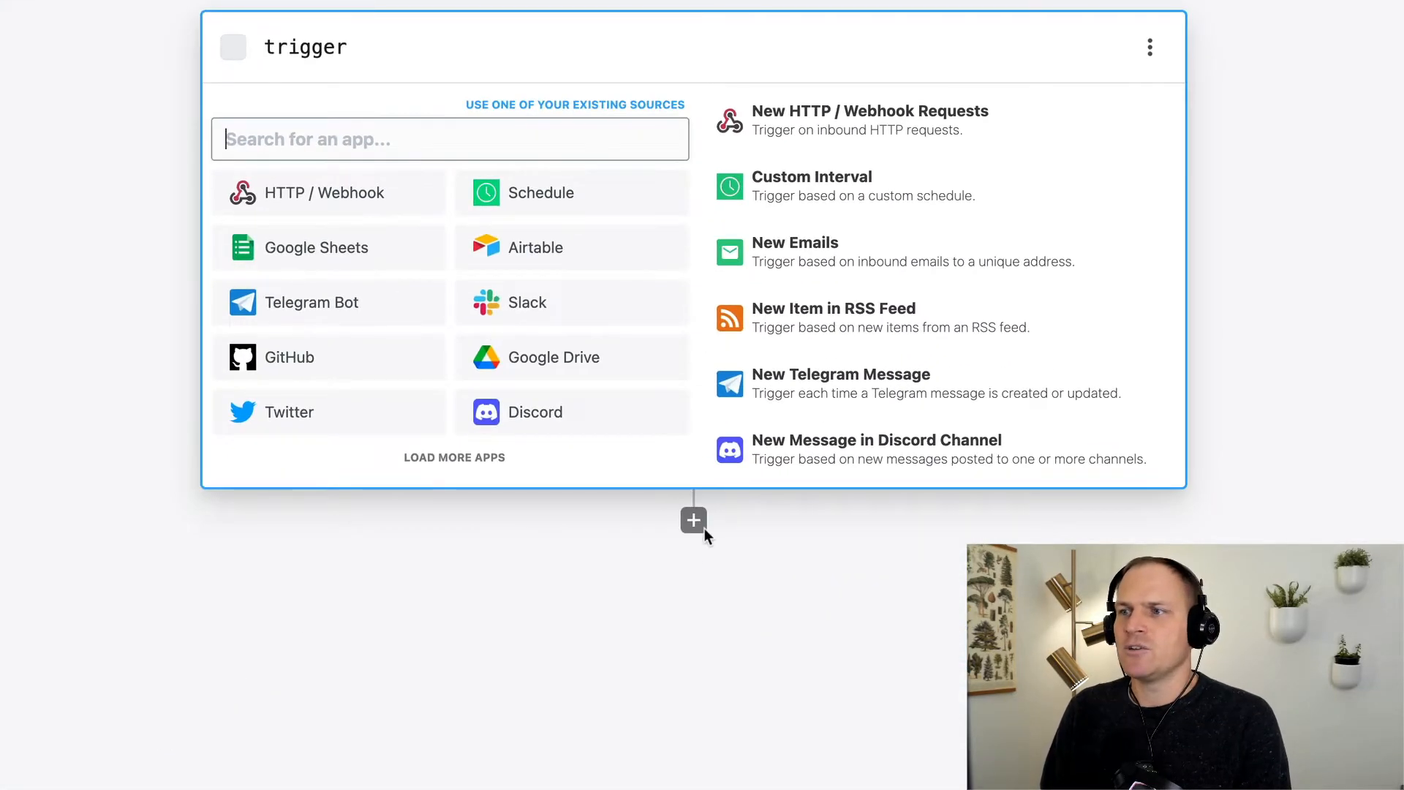
Step: In the Pipedream workflow, add Slack's Send Message Using Block Kit action as a step below the trigger
left_click(695, 521)
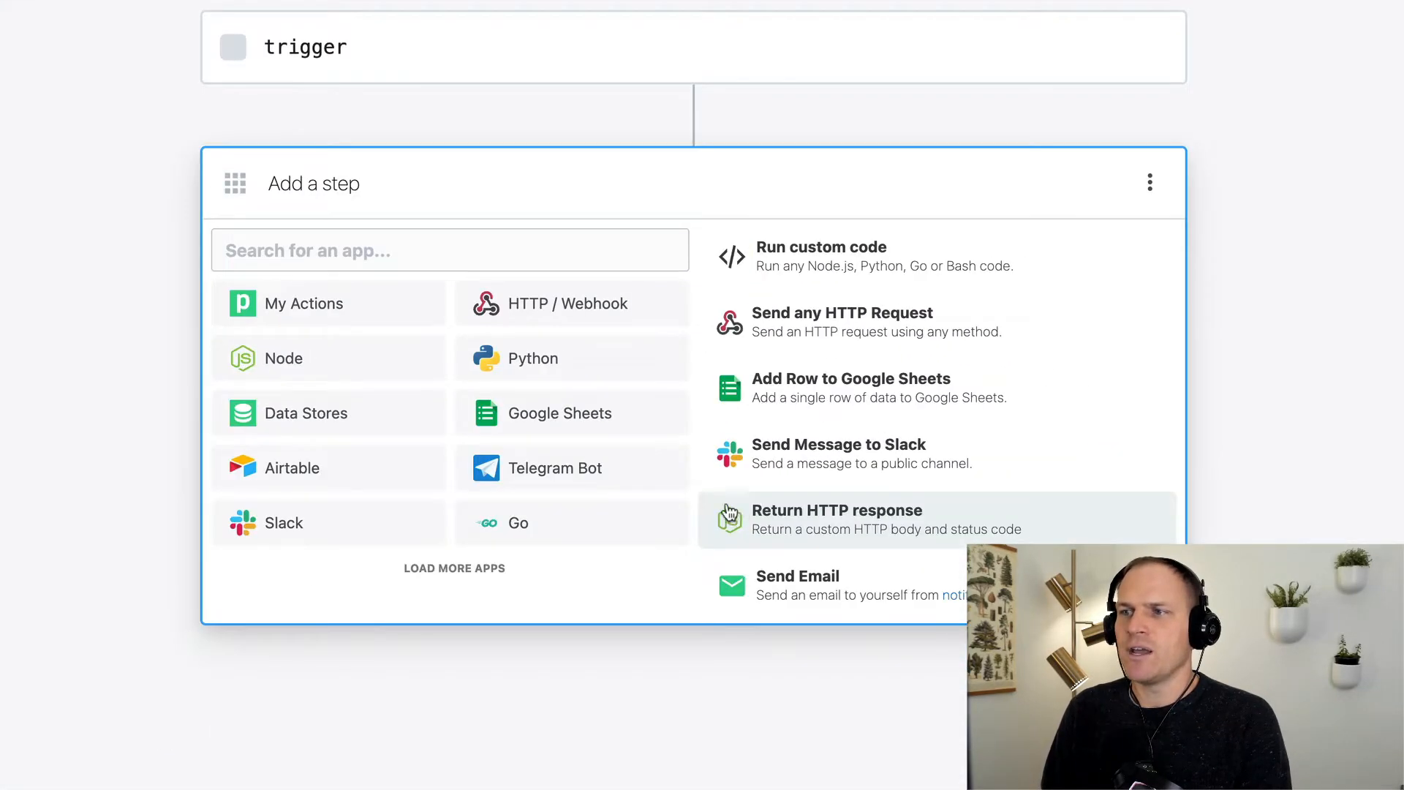
left_click(341, 526)
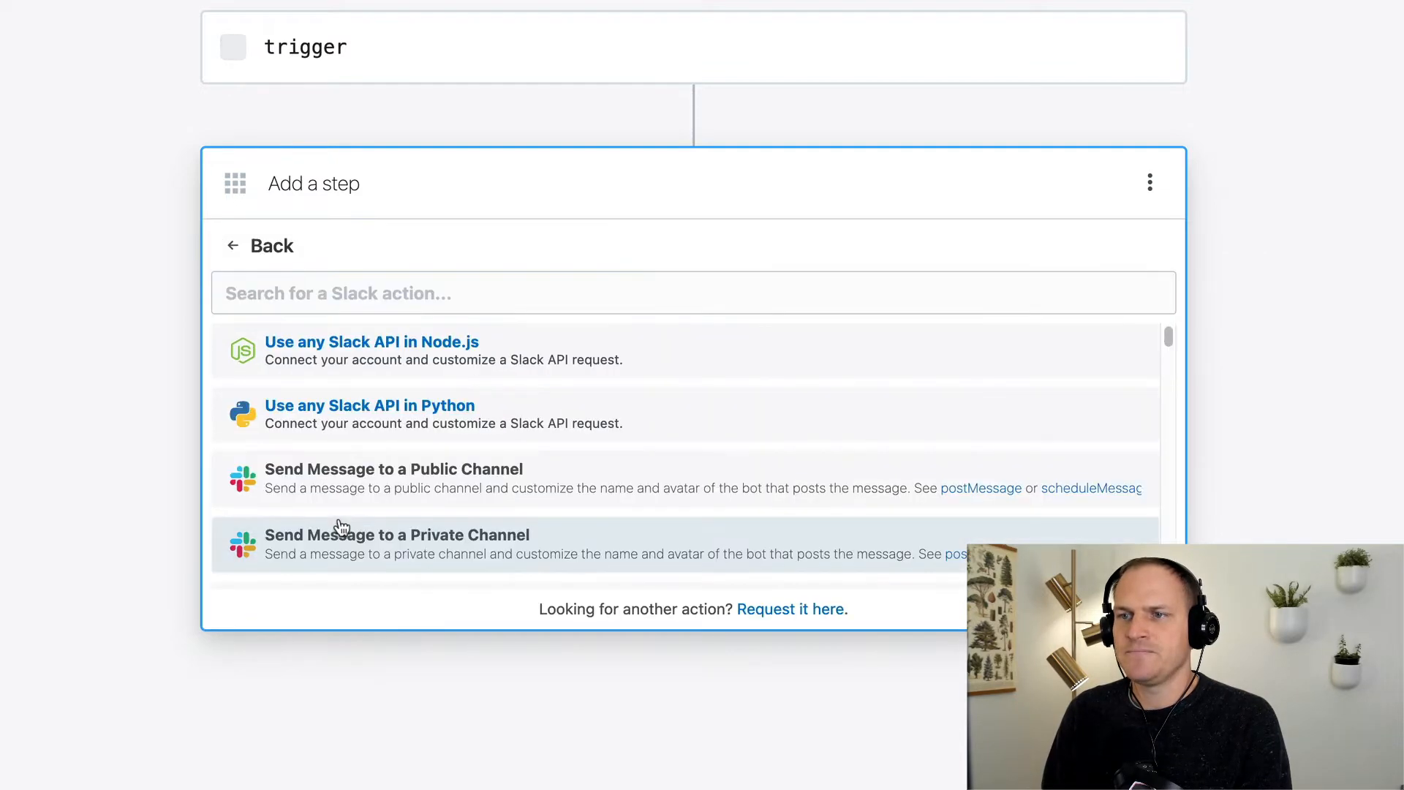
scroll(444, 346, "down", 1)
scroll(468, 475, "down", 3)
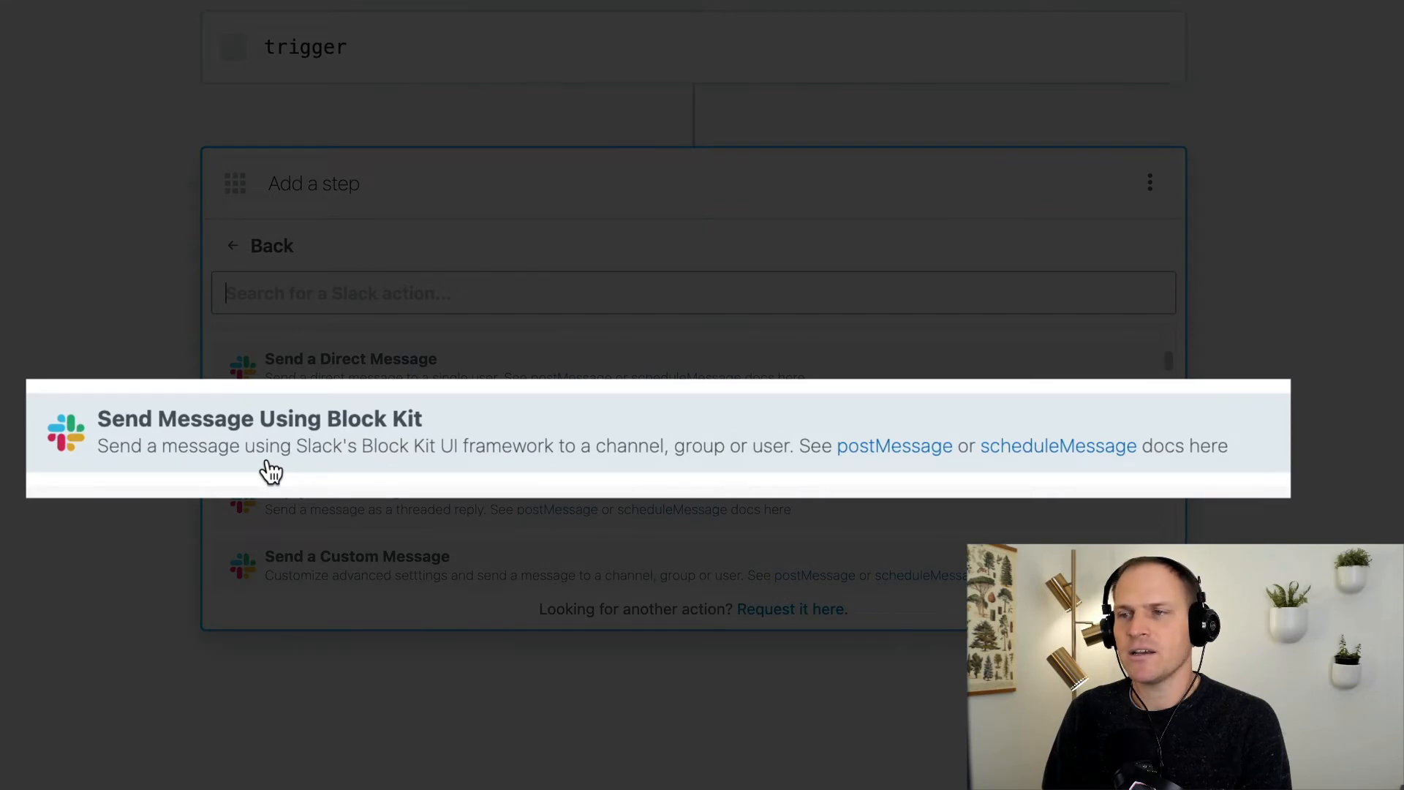
left_click(269, 469)
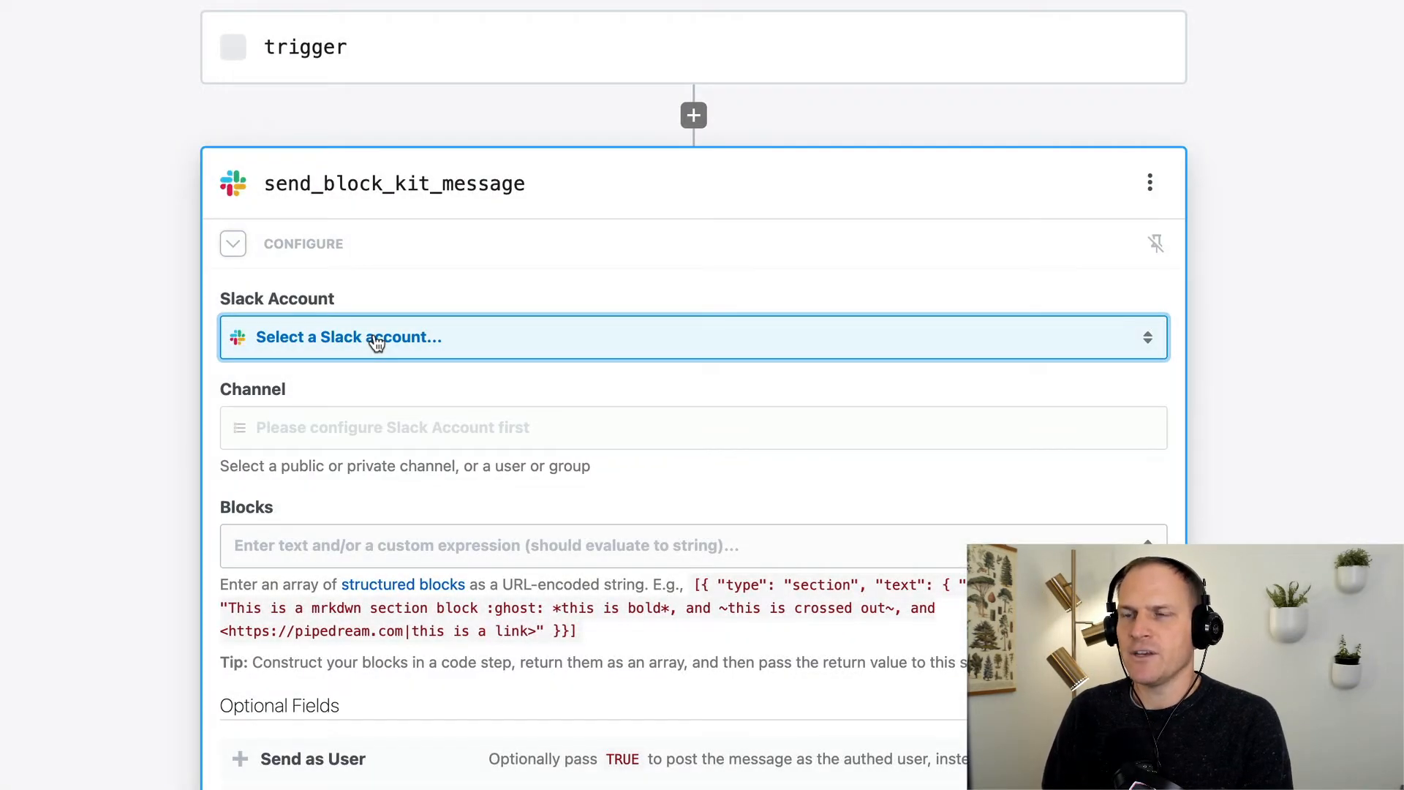
Step: Use the Pipedream Users Slack account for the message step and choose the owner's public playground channel
left_click(376, 342)
left_click(432, 452)
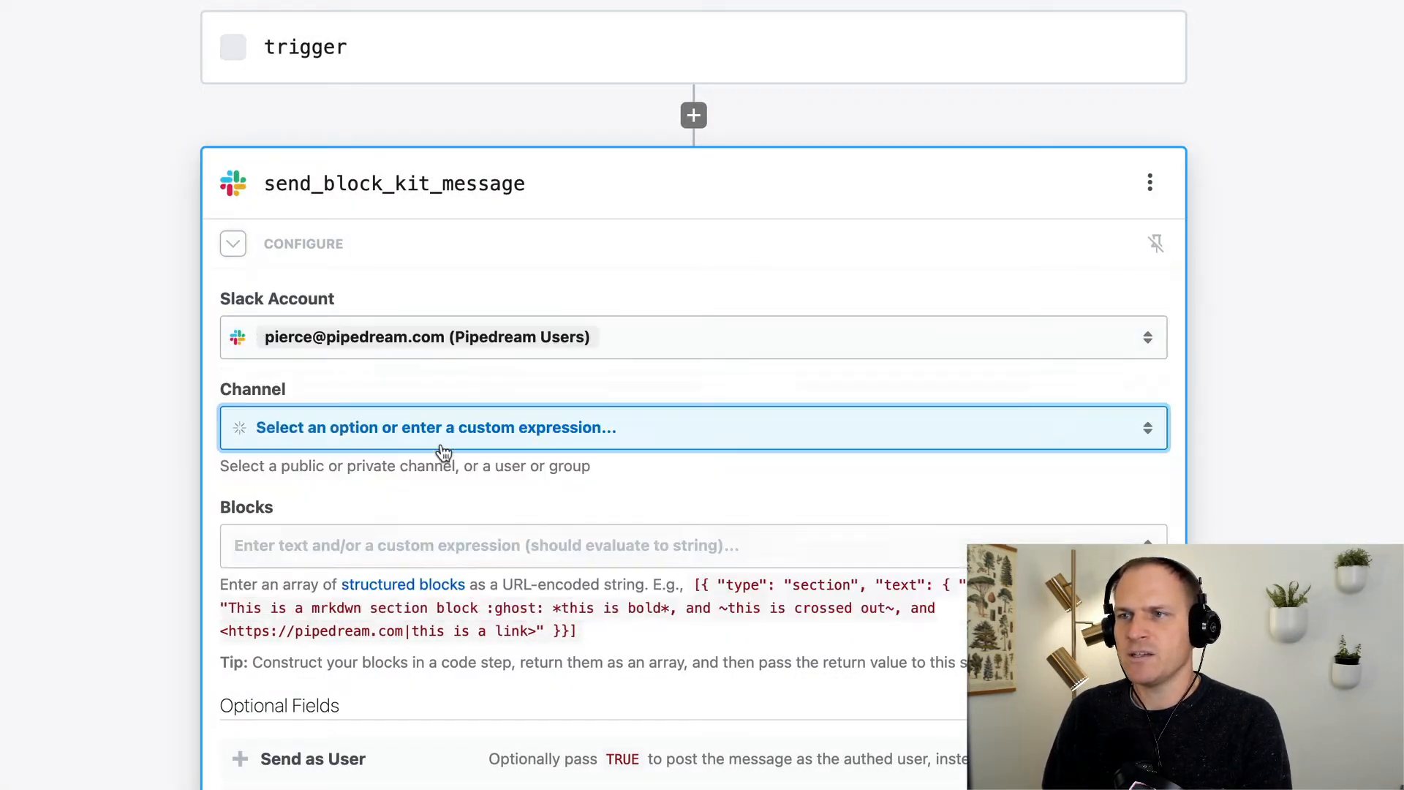
left_click(442, 433)
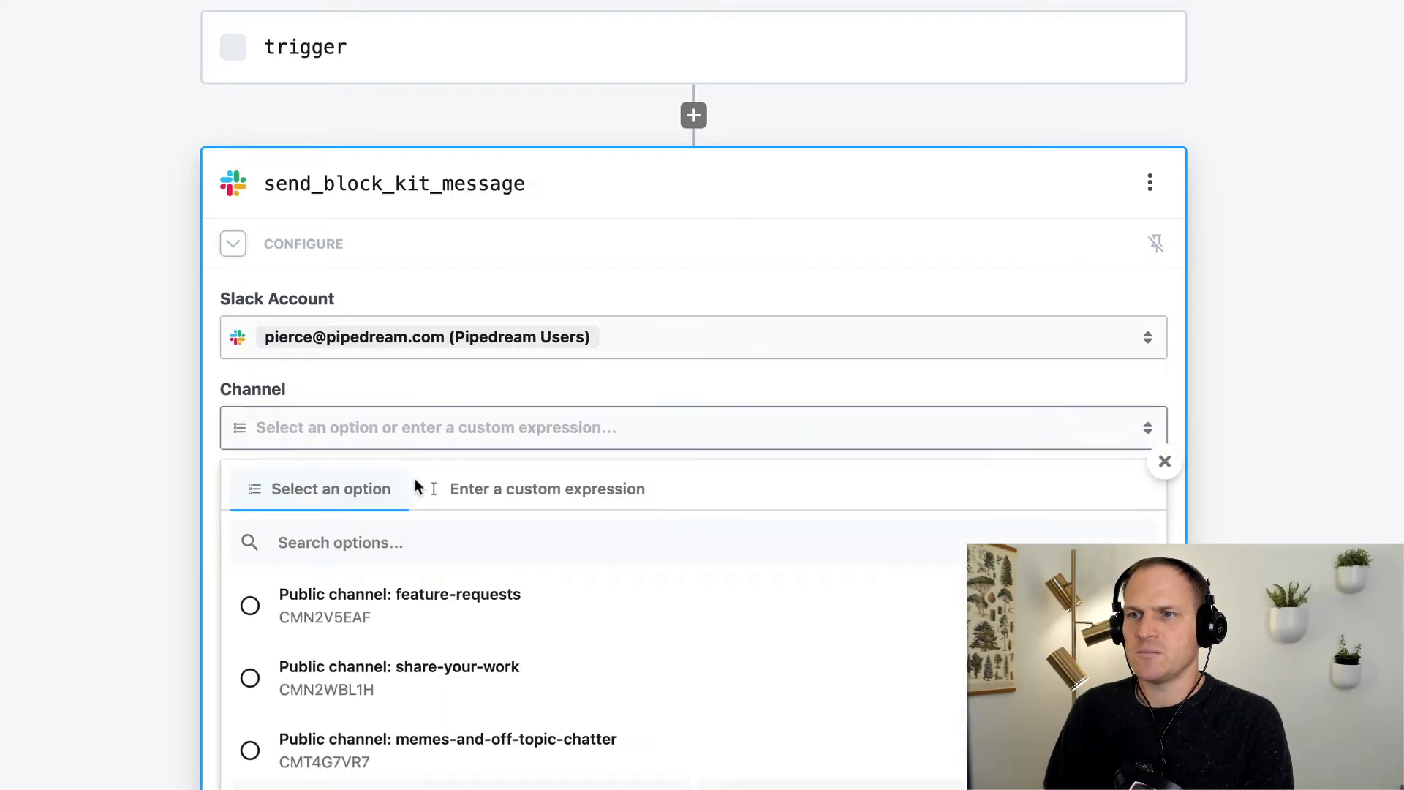
left_click(392, 542)
type("pierce")
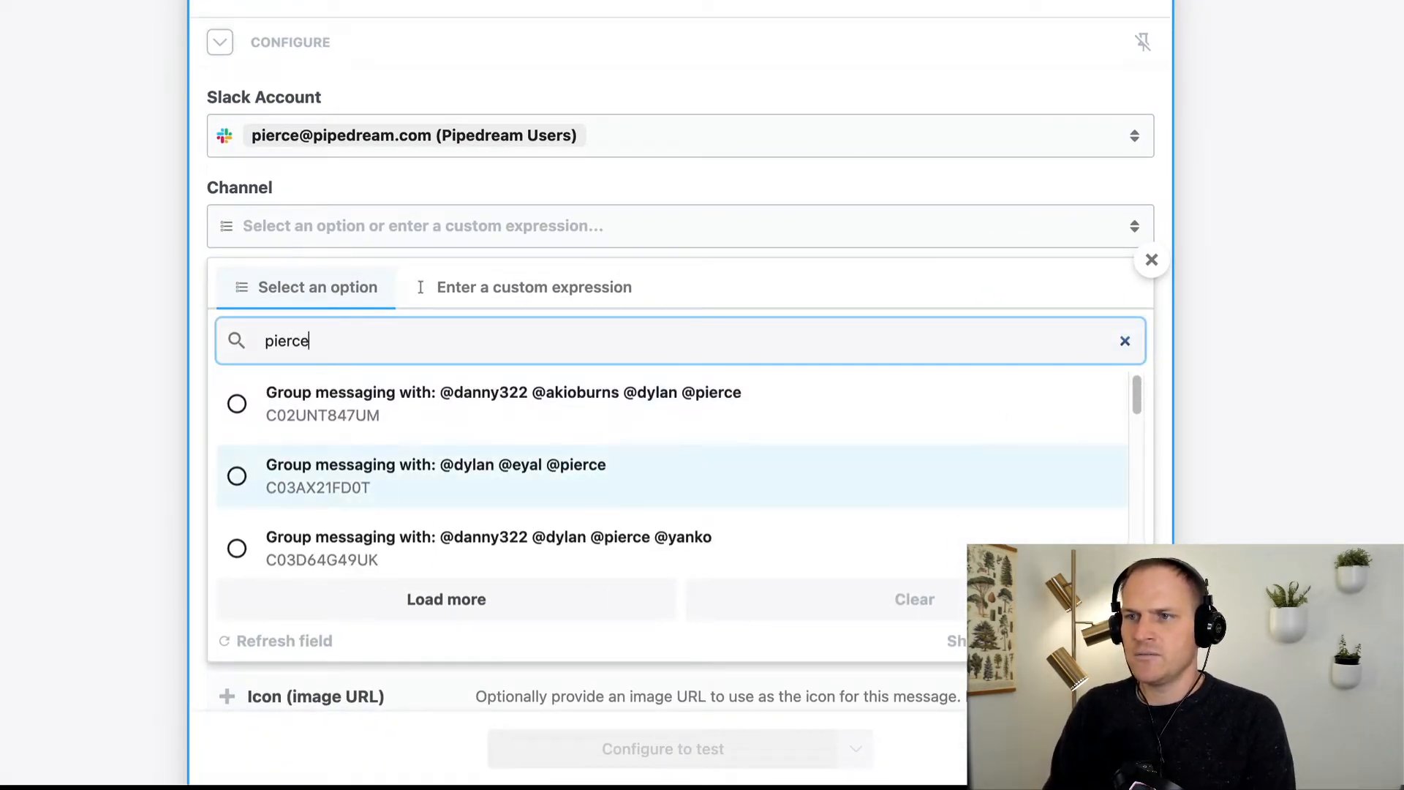
type("-")
key("BackSpace")
type("s-")
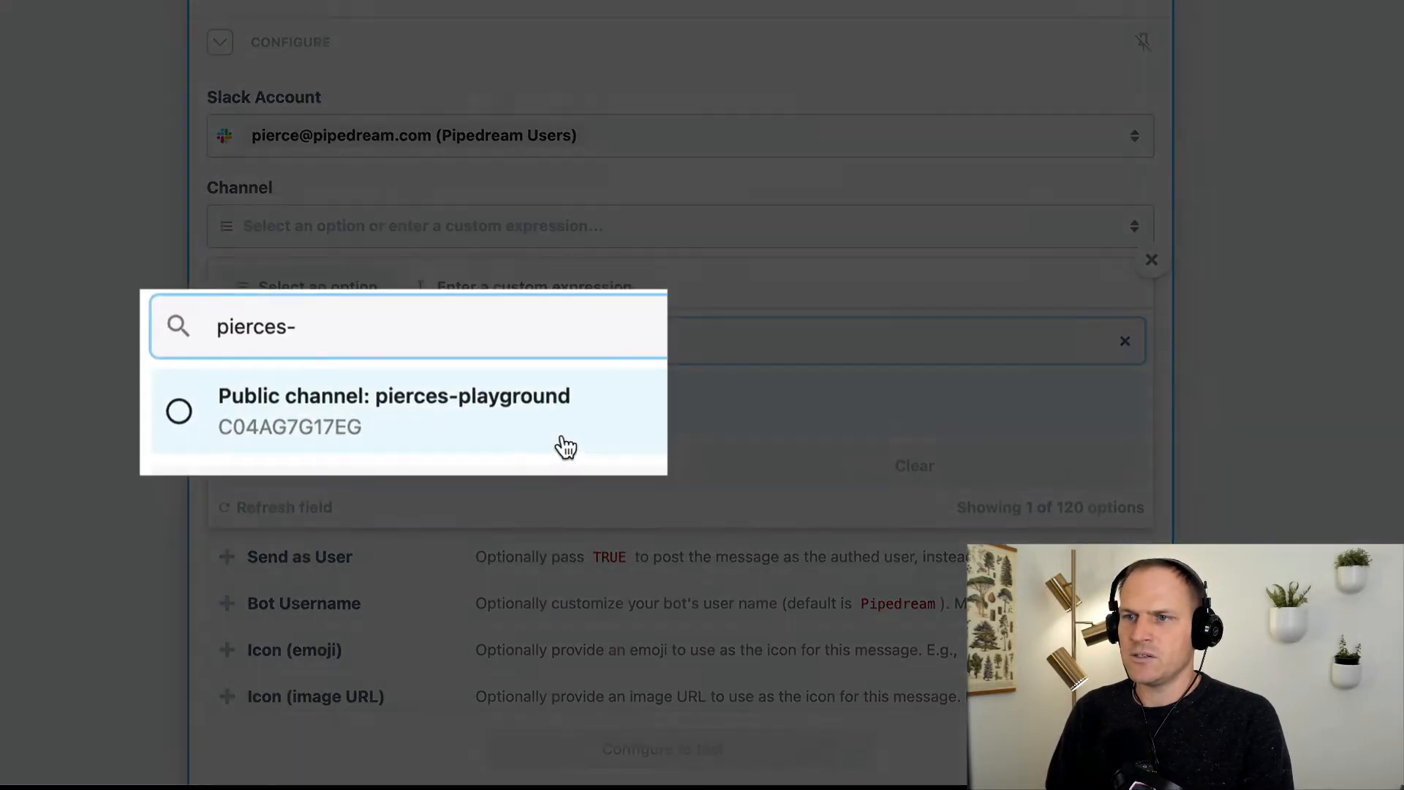
left_click(522, 420)
Step: Paste the copied blocks array as the Block Kit message's Blocks value
left_click(364, 343)
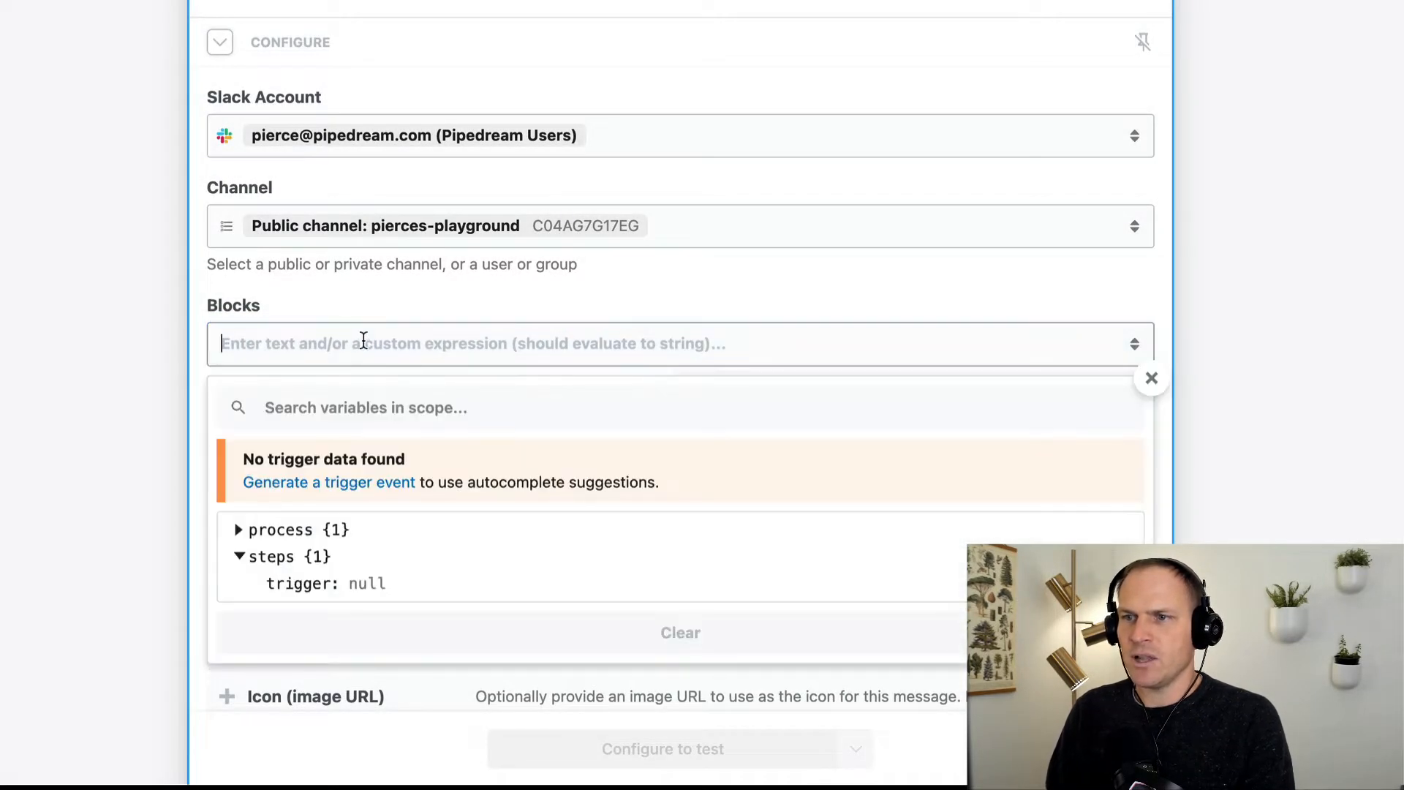
key("ctrl+v")
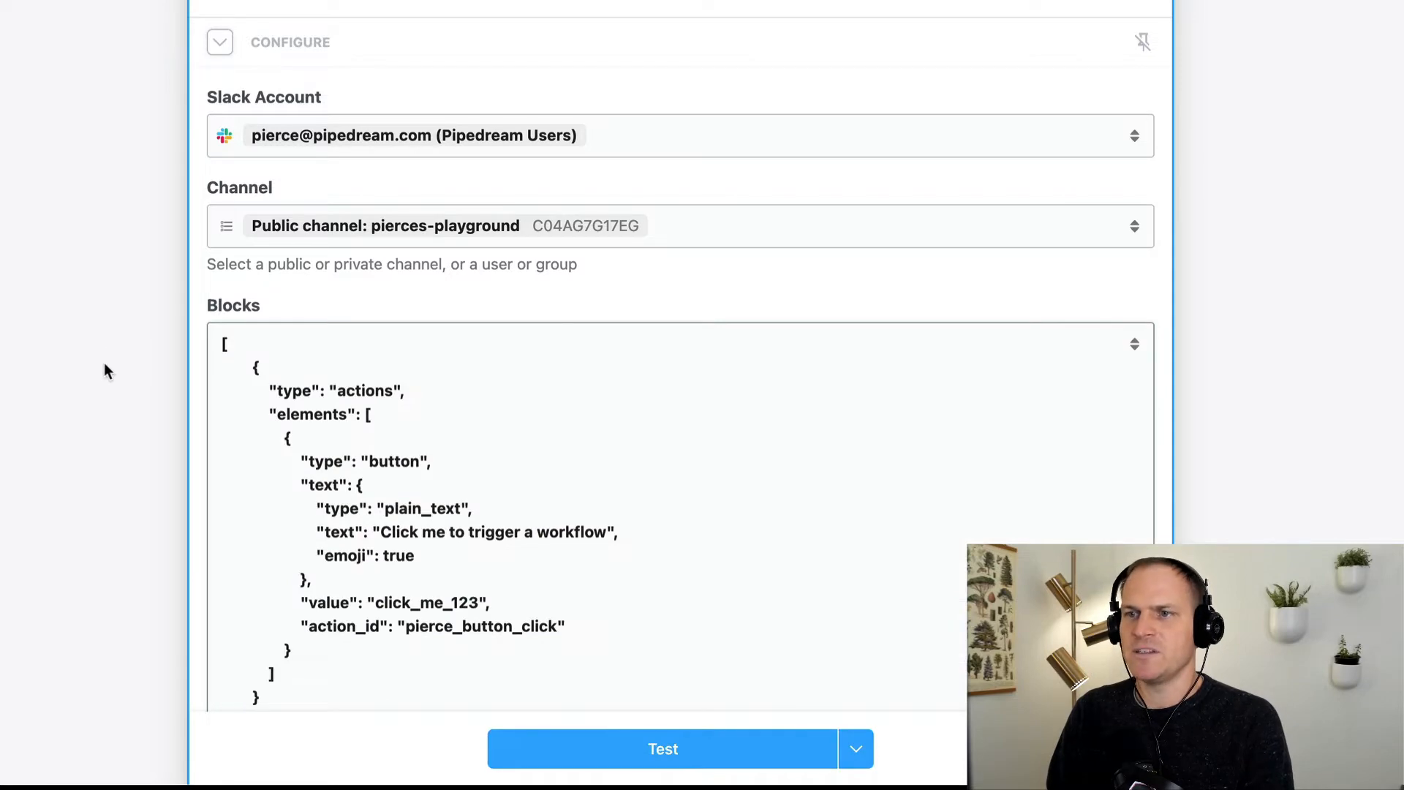
scroll(167, 418, "down", 3)
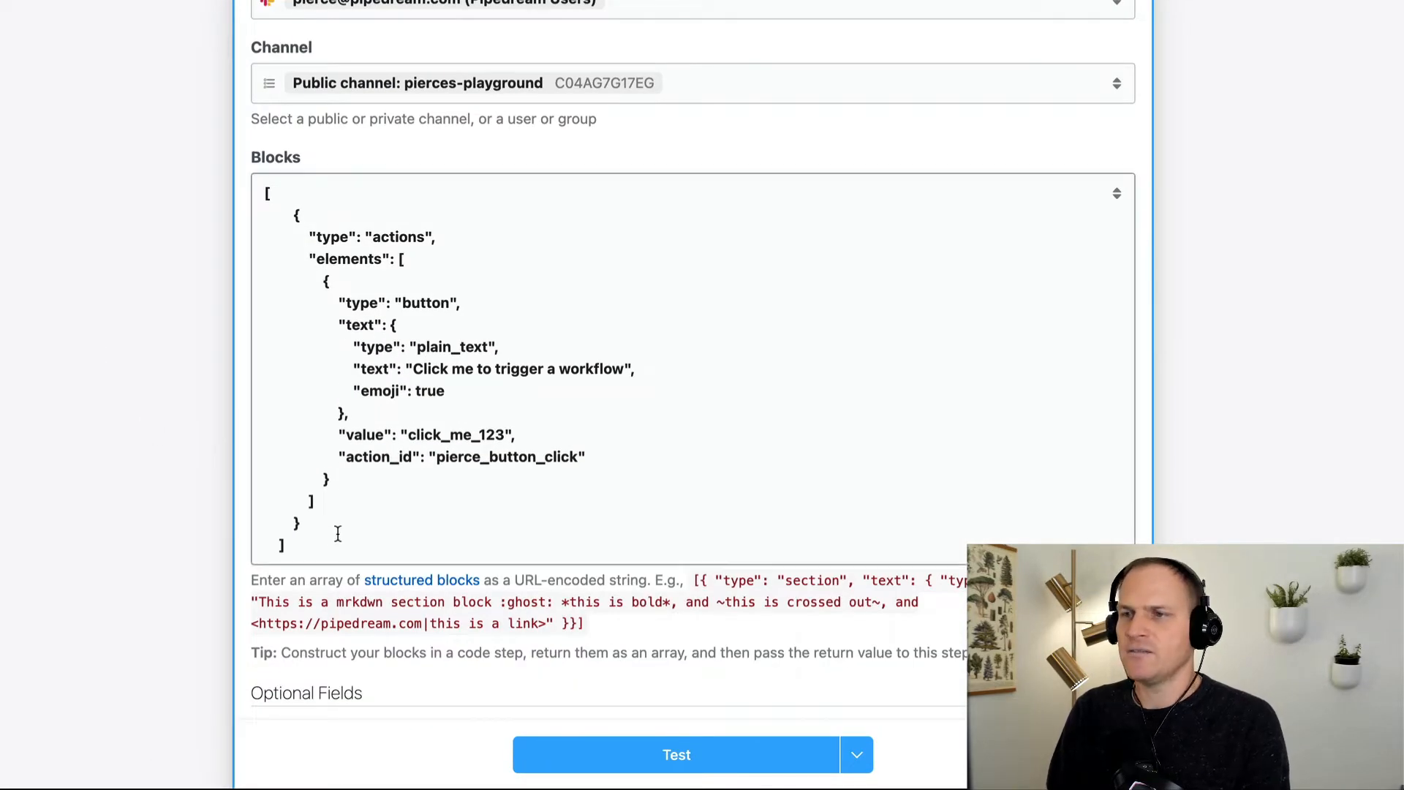
scroll(461, 565, "down", 5)
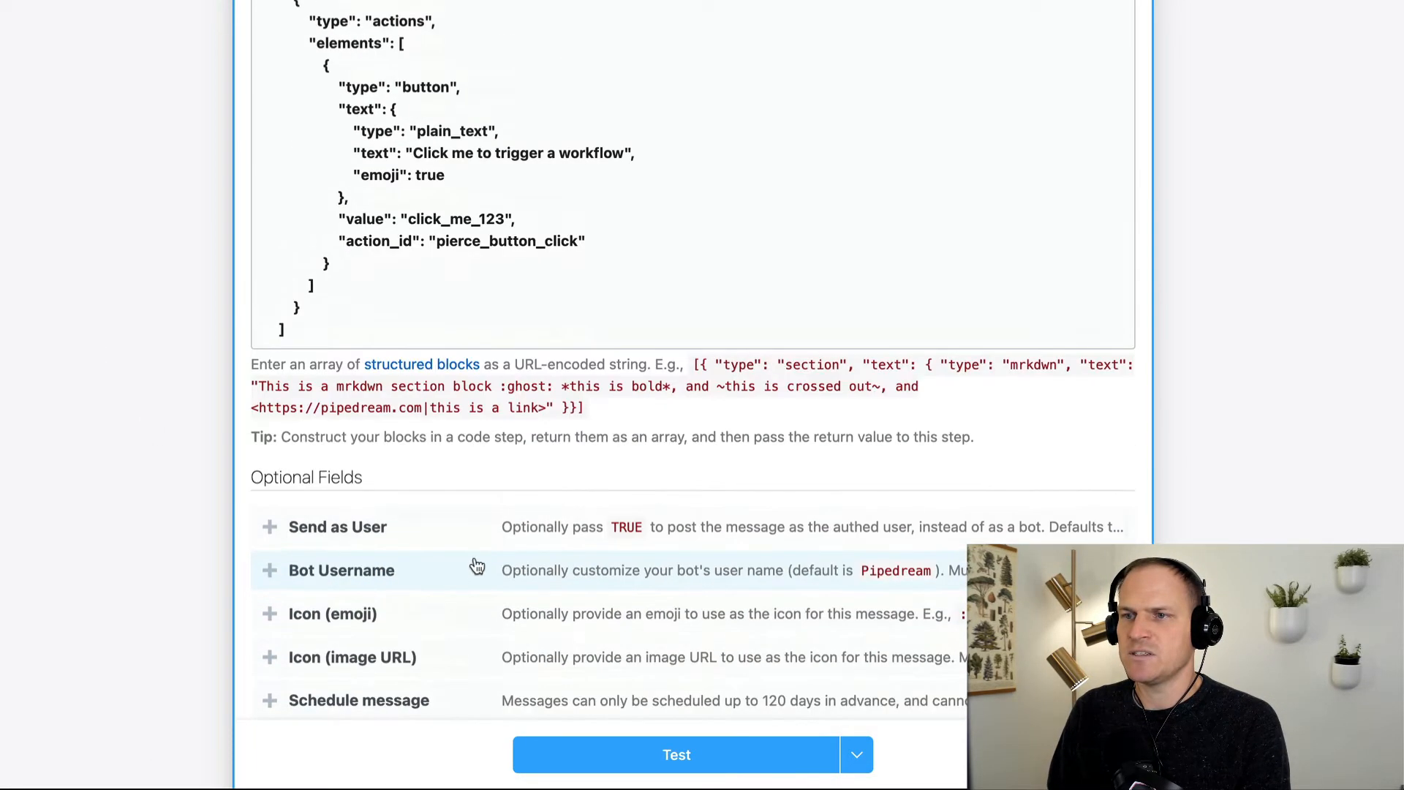
Step: Test the message step, switch to Slack and activate the posted "Click me to trigger a workflow" button
left_click(701, 760)
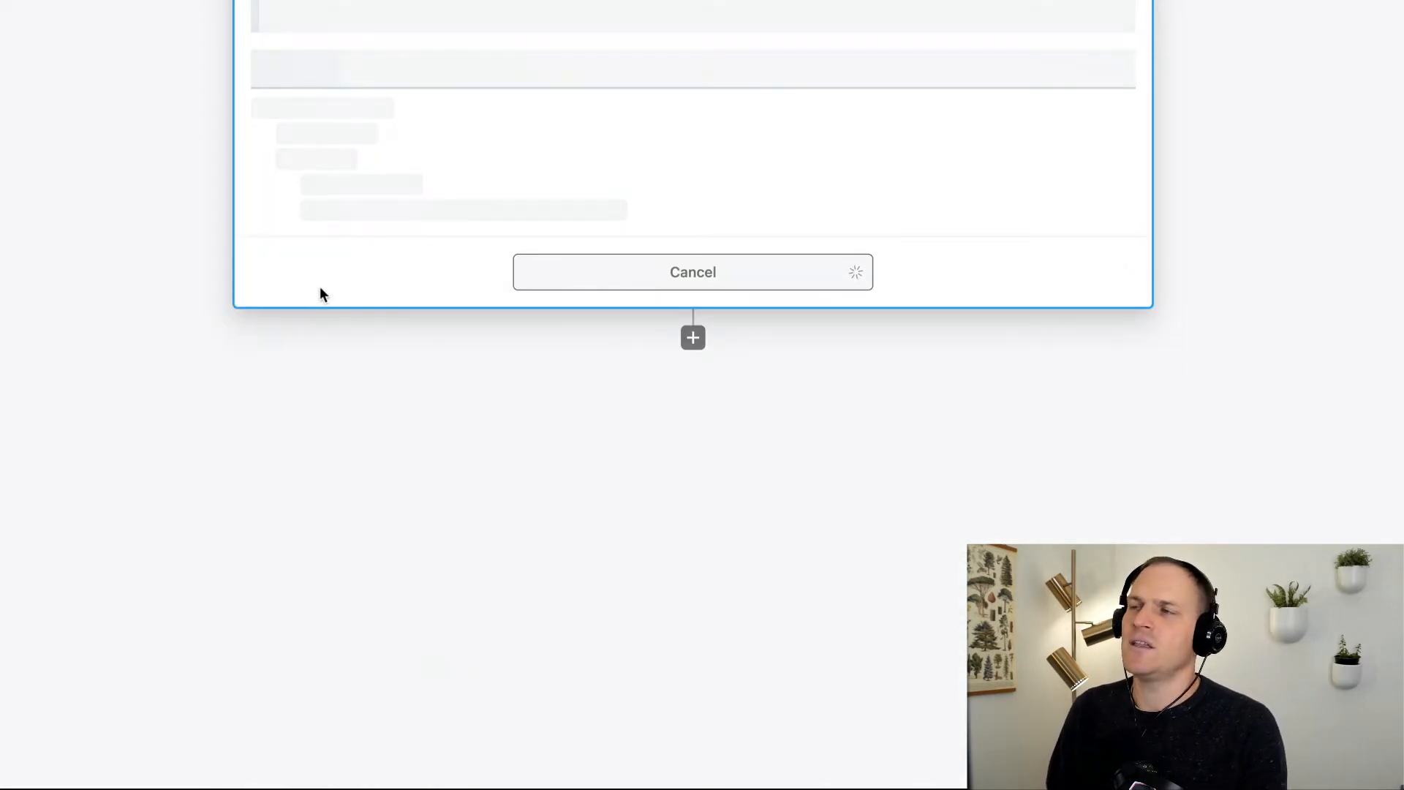
key("super+Tab")
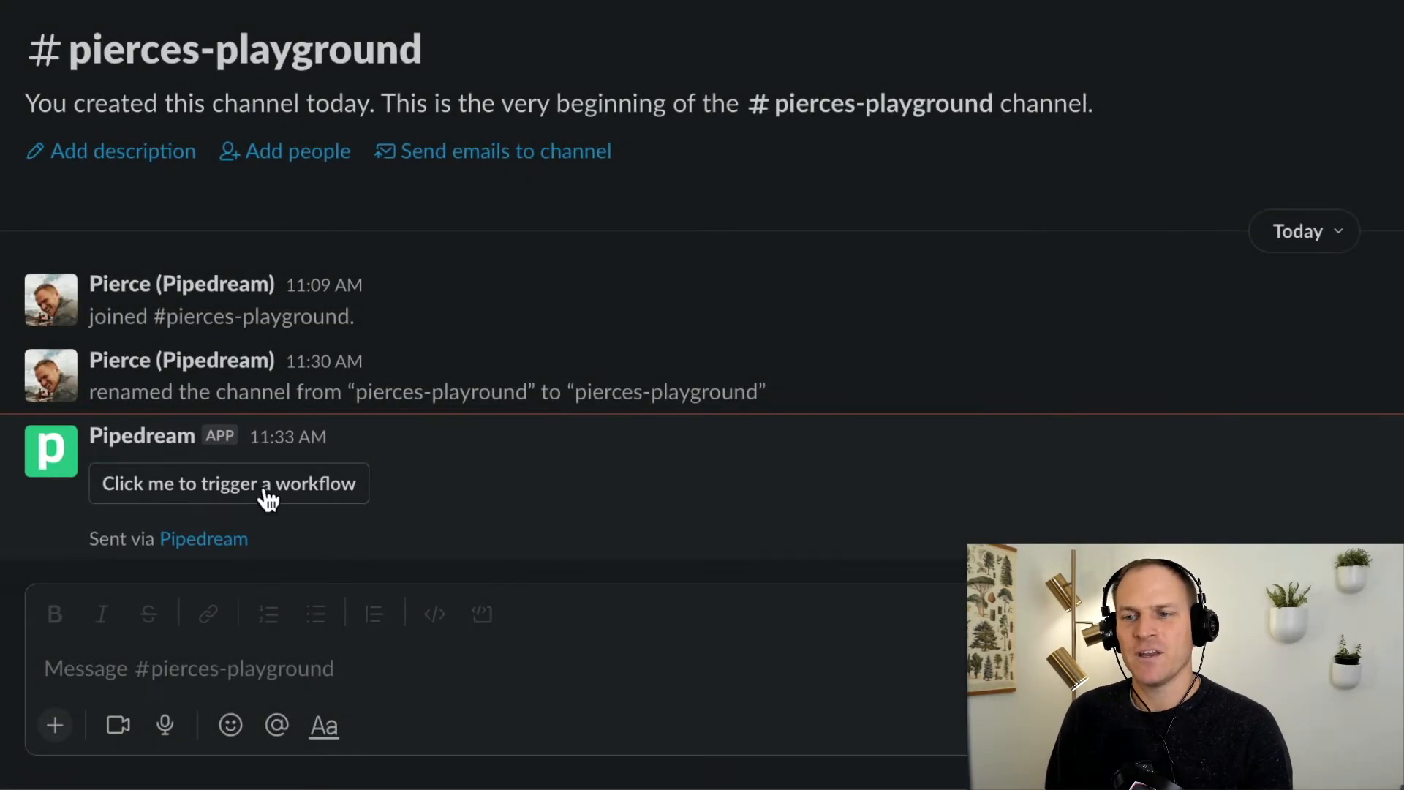
left_click(266, 494)
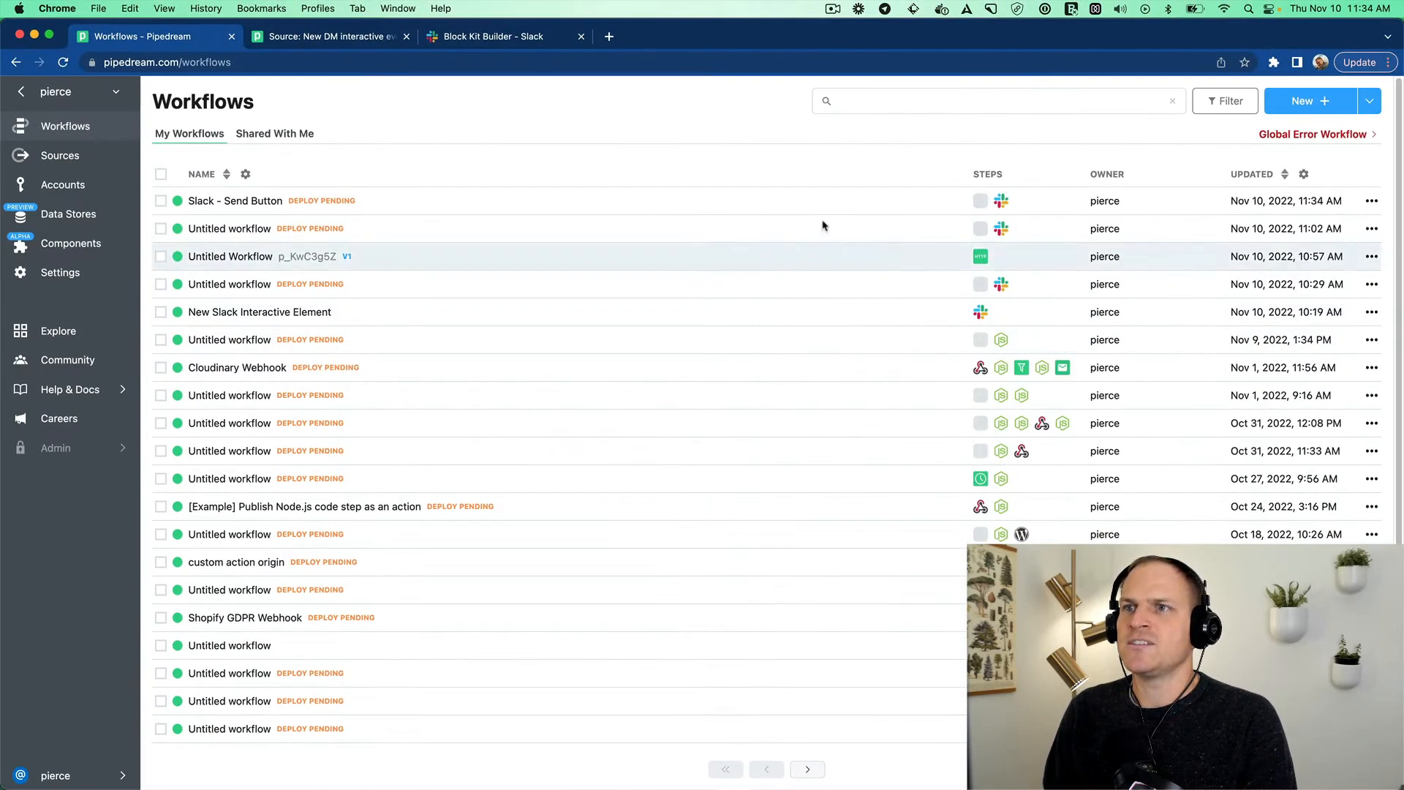
Step: In Pipedream, create a new workflow with Slack's New Interaction Events source as its trigger
left_click(1302, 101)
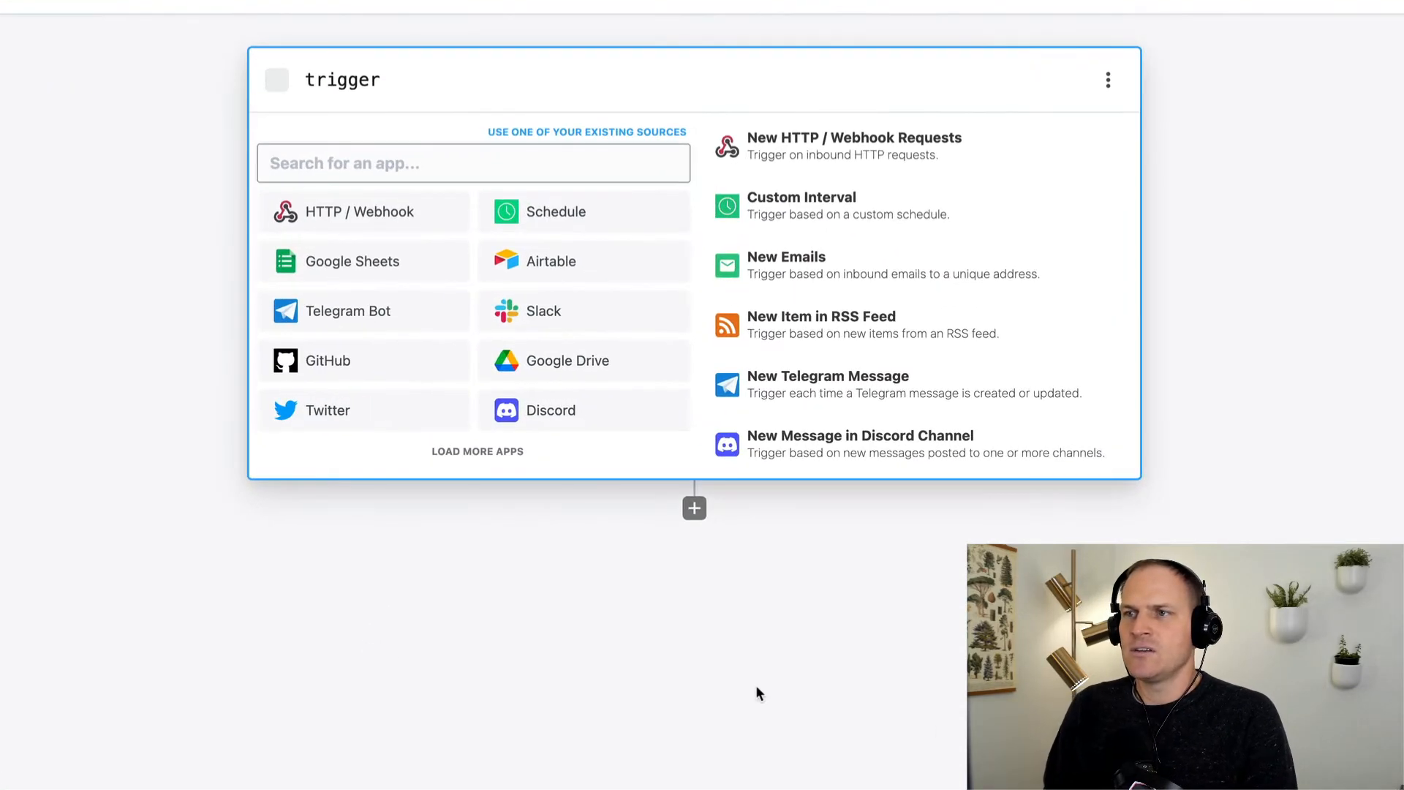
left_click(557, 323)
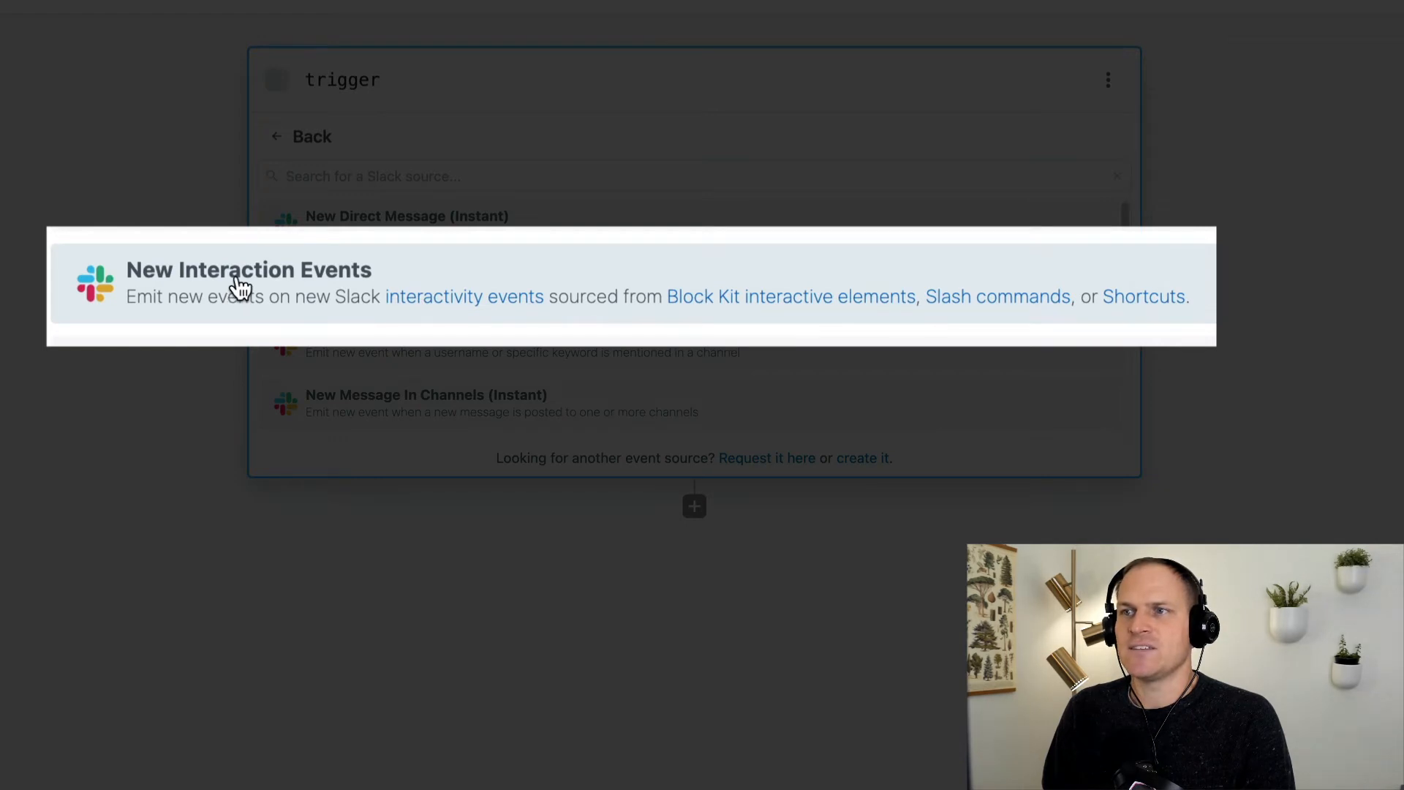
left_click(237, 289)
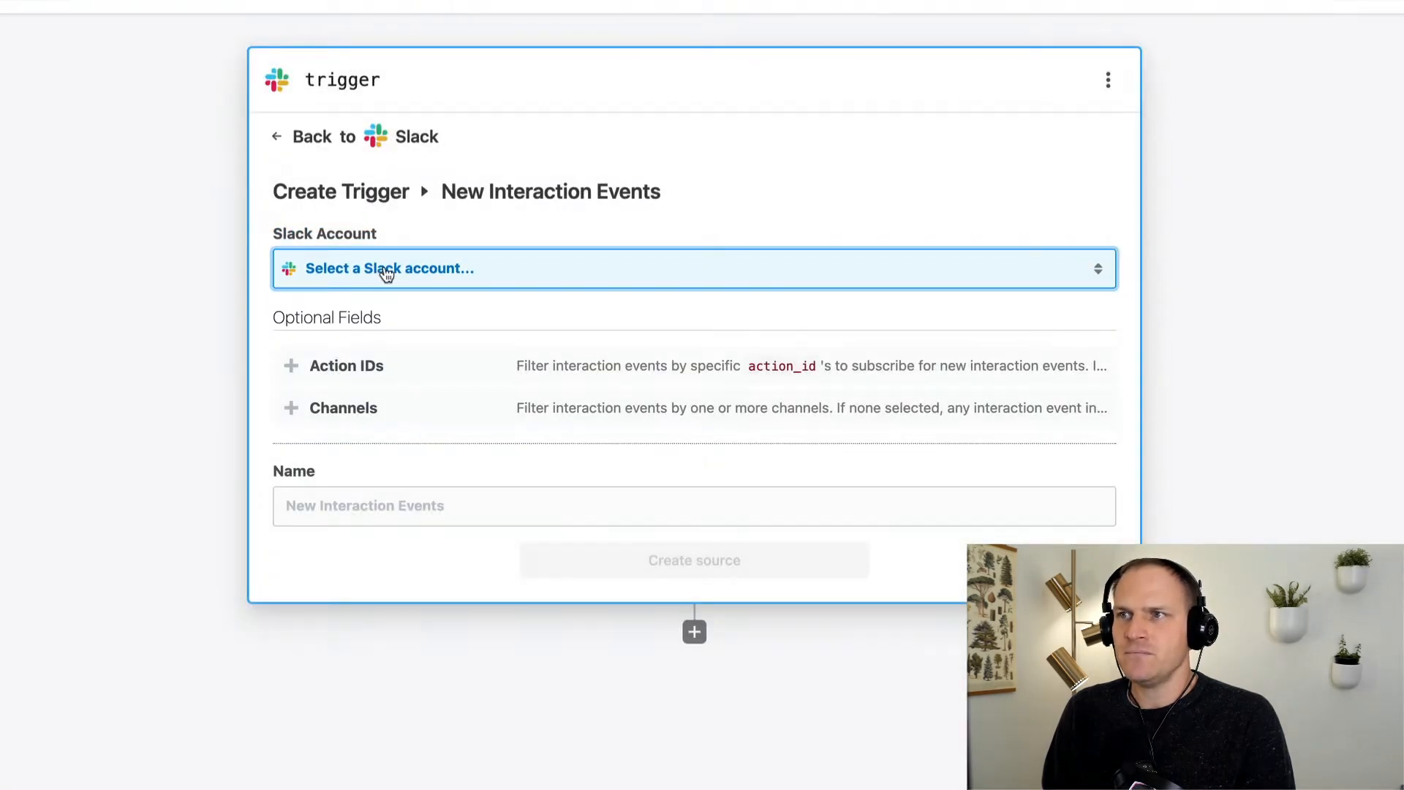
Step: Use the Pipedream Users Slack account for the trigger and filter its interaction events to the owner's public playground channel
left_click(471, 268)
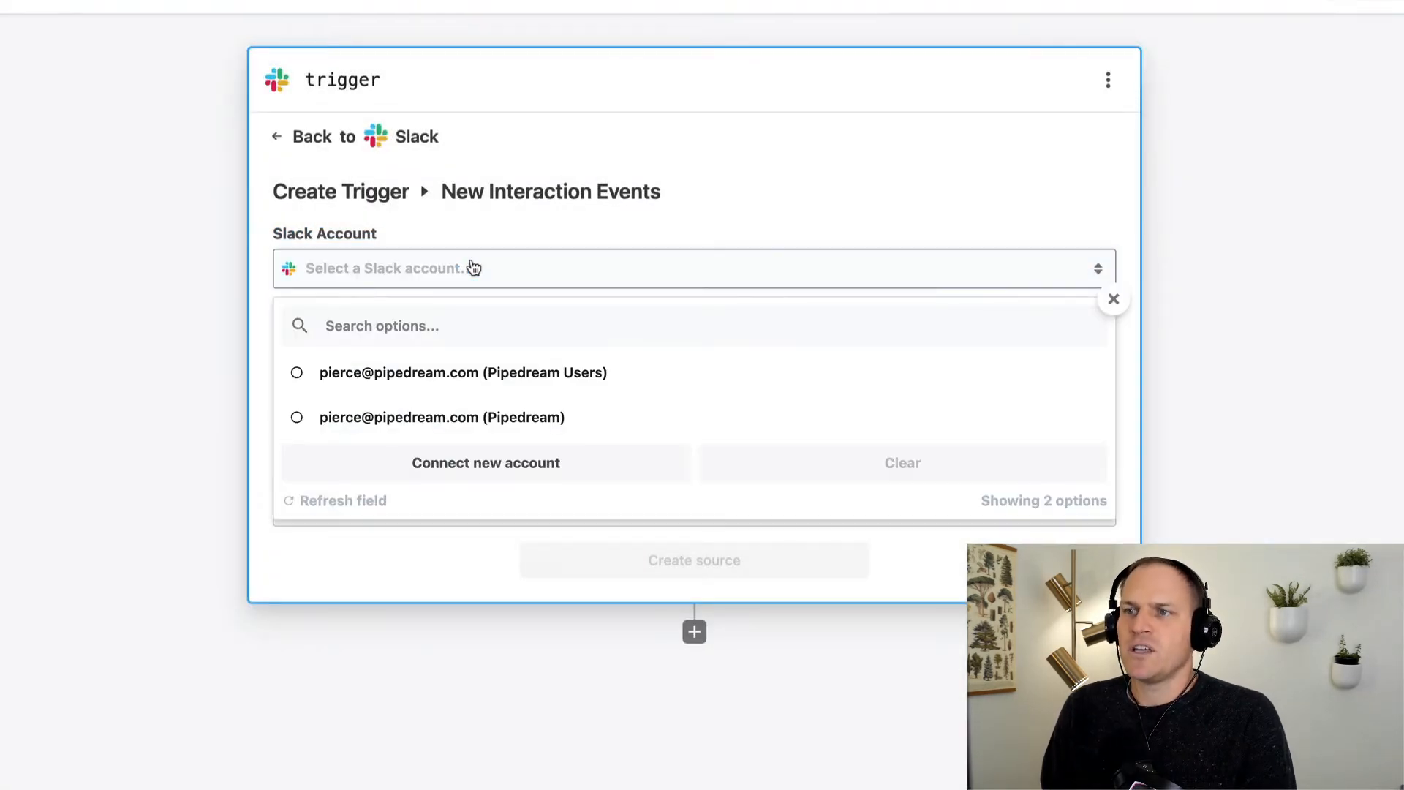
left_click(533, 374)
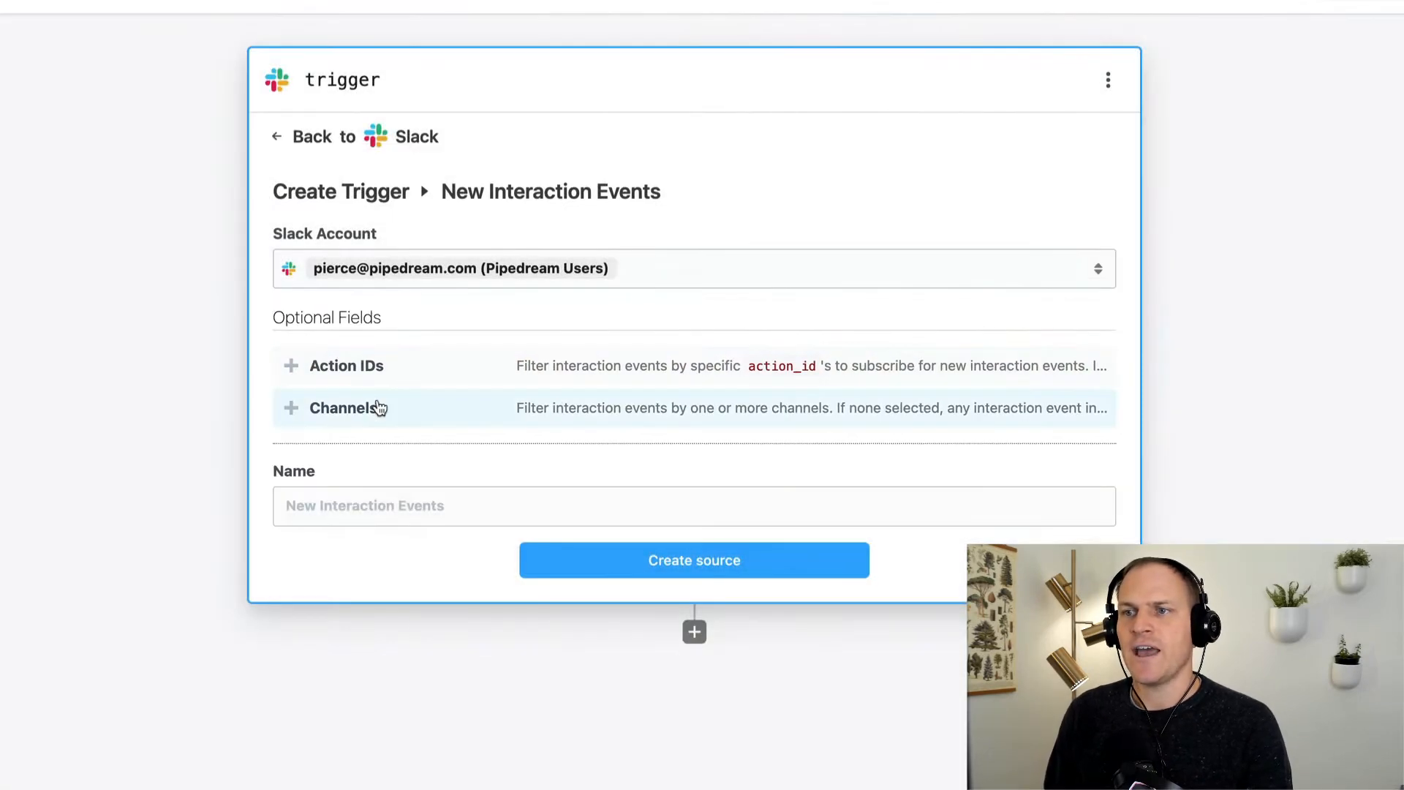
left_click(376, 407)
left_click(384, 360)
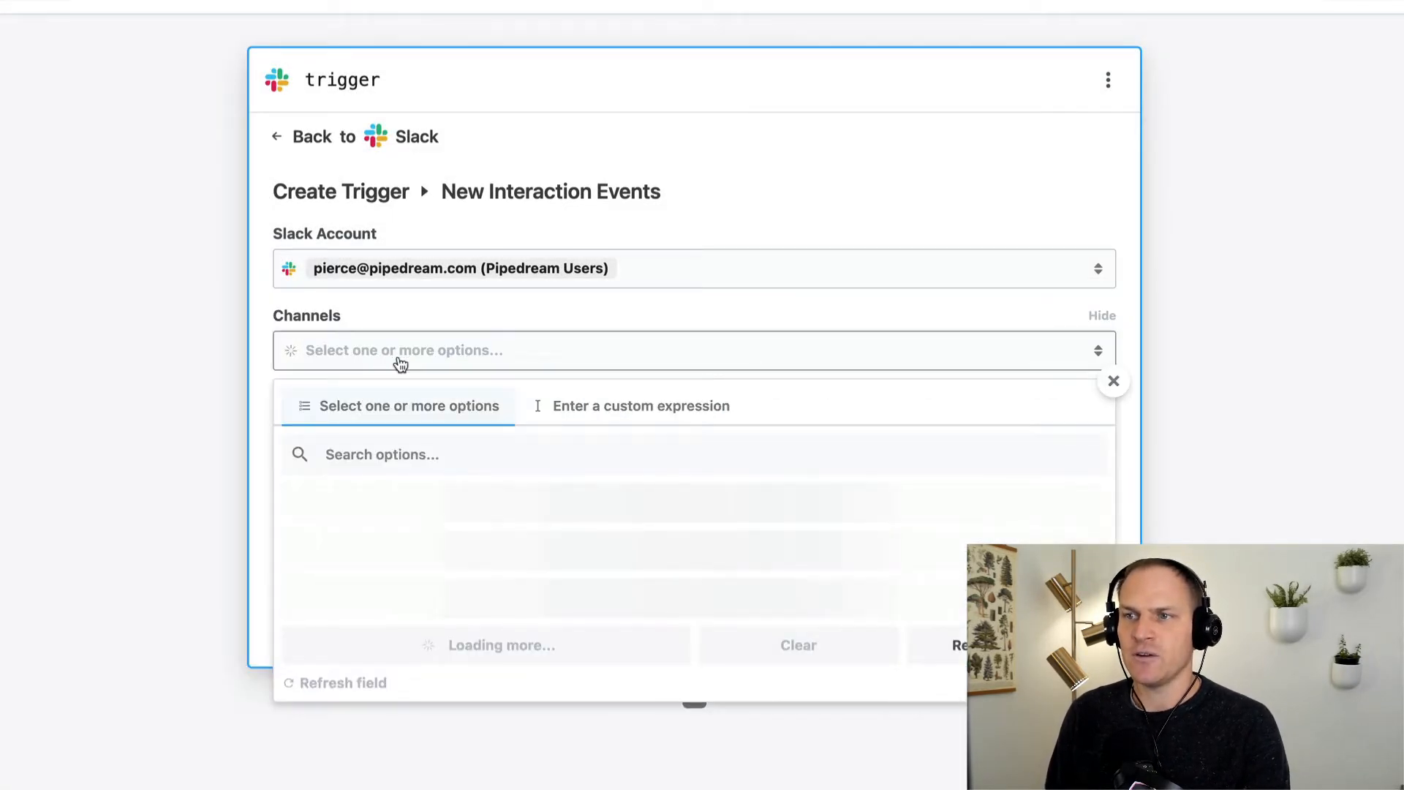
left_click(421, 456)
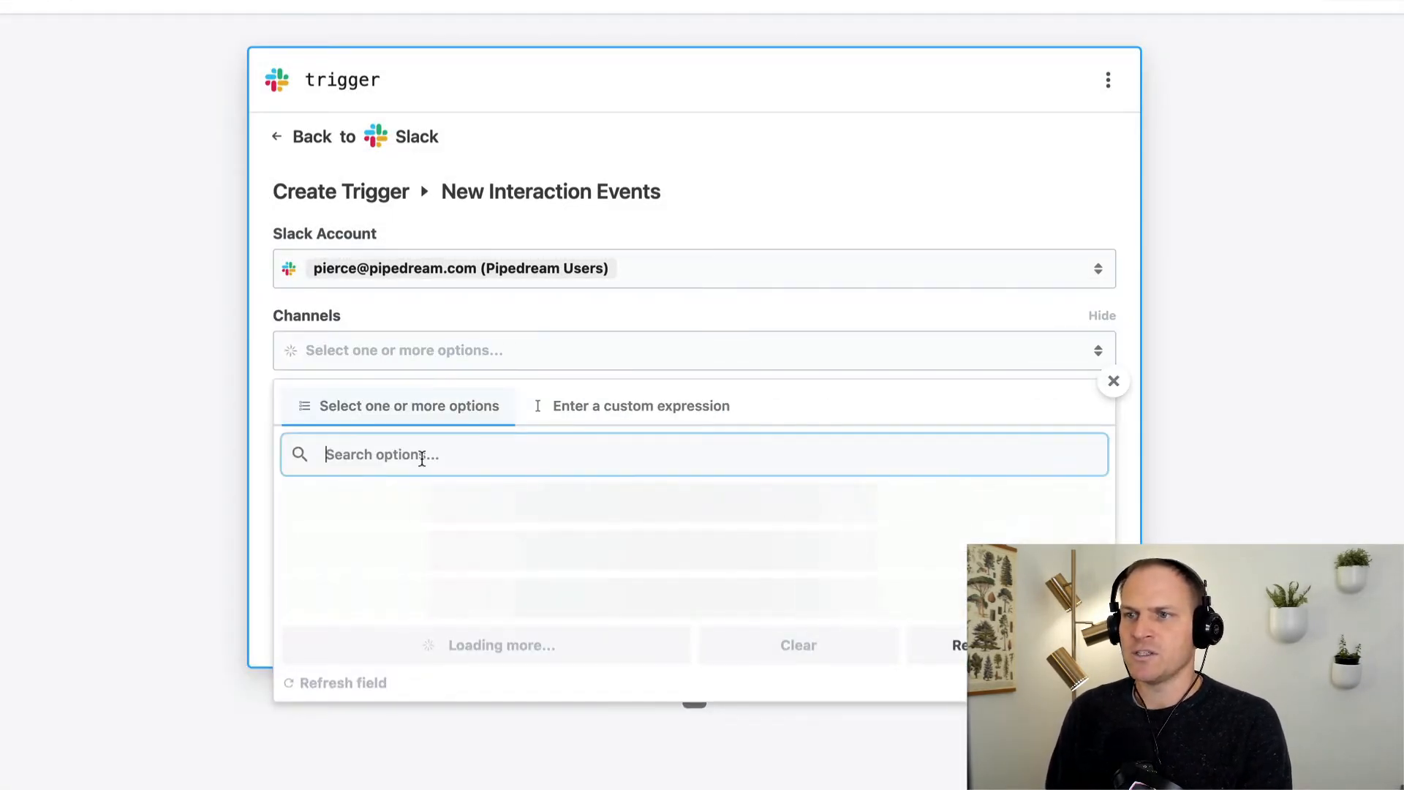
type("pierce")
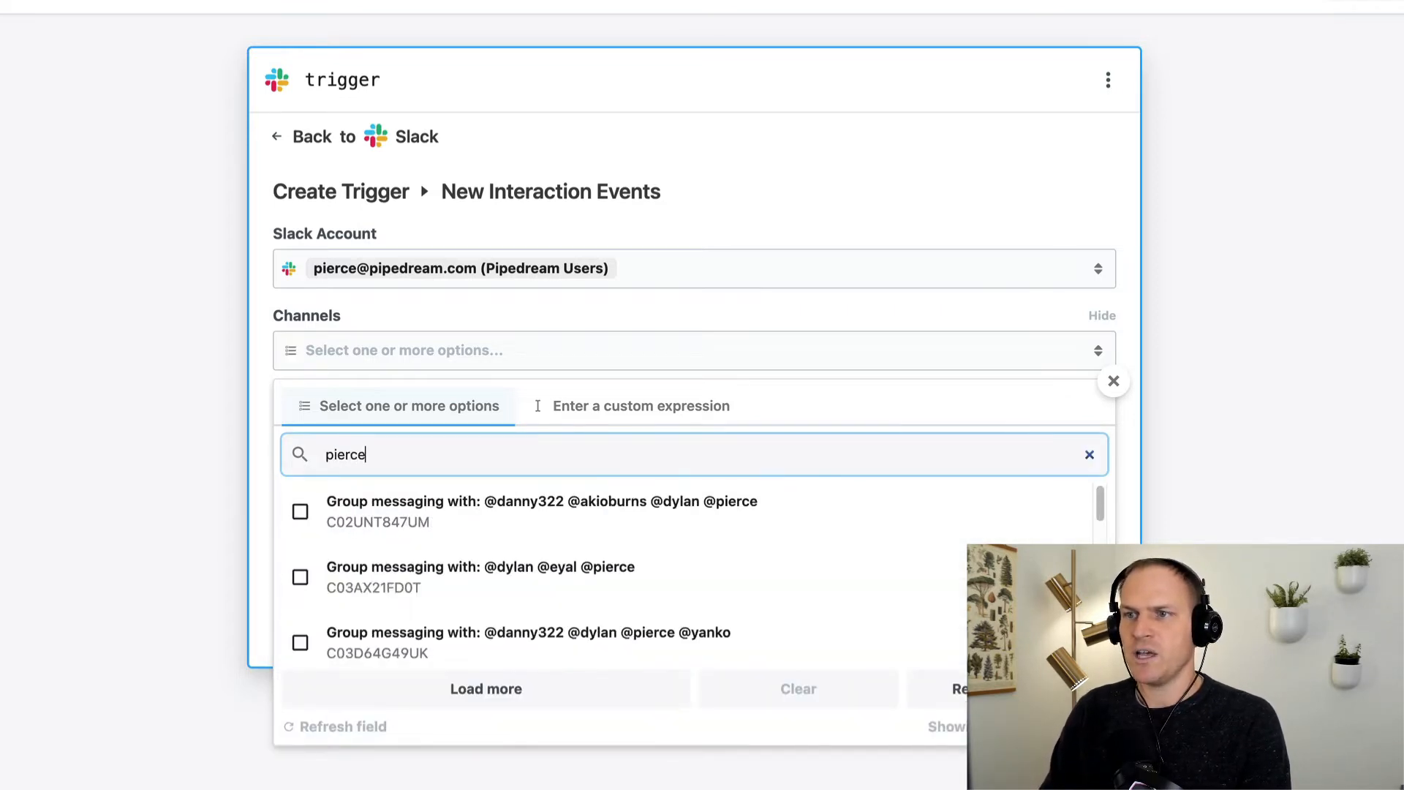
type("s")
left_click(414, 502)
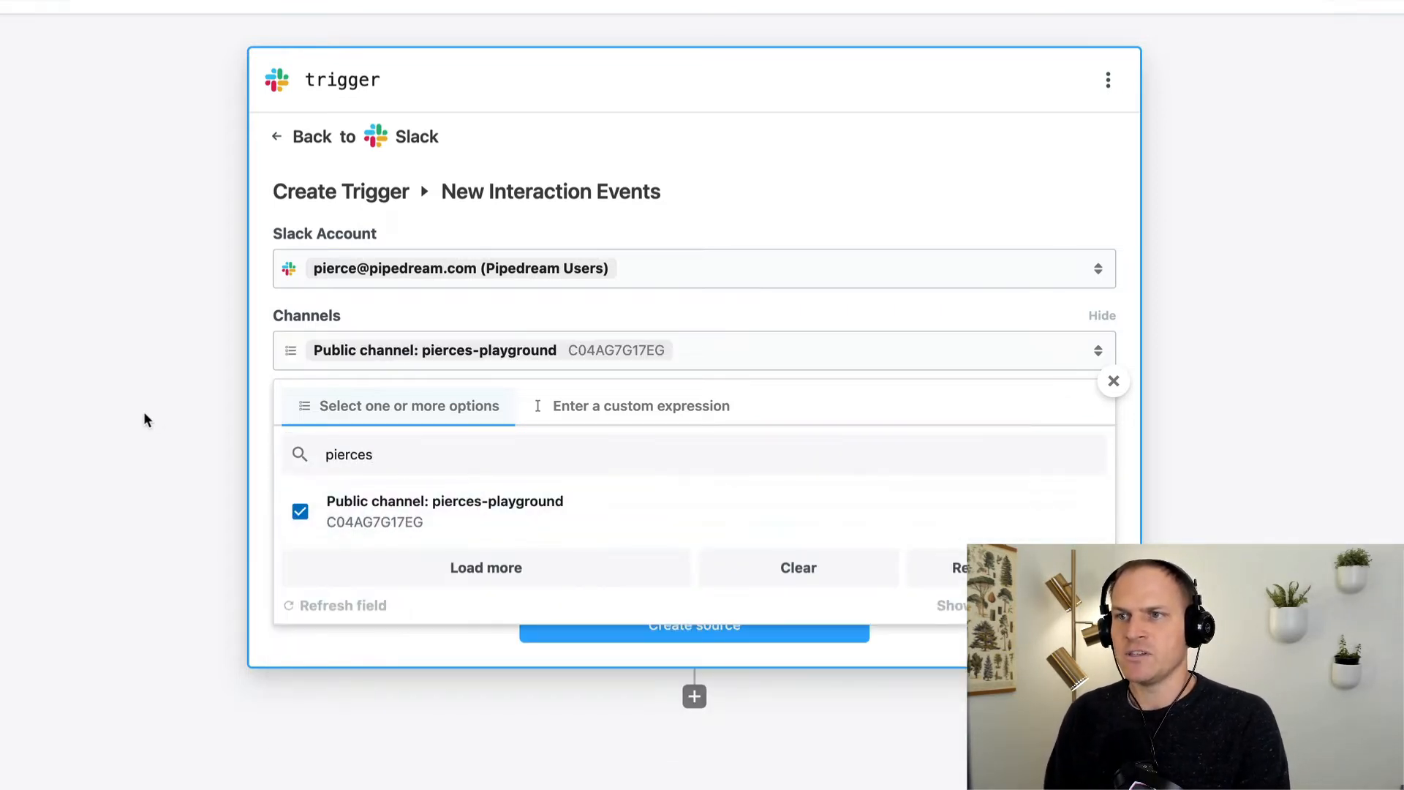
left_click(145, 419)
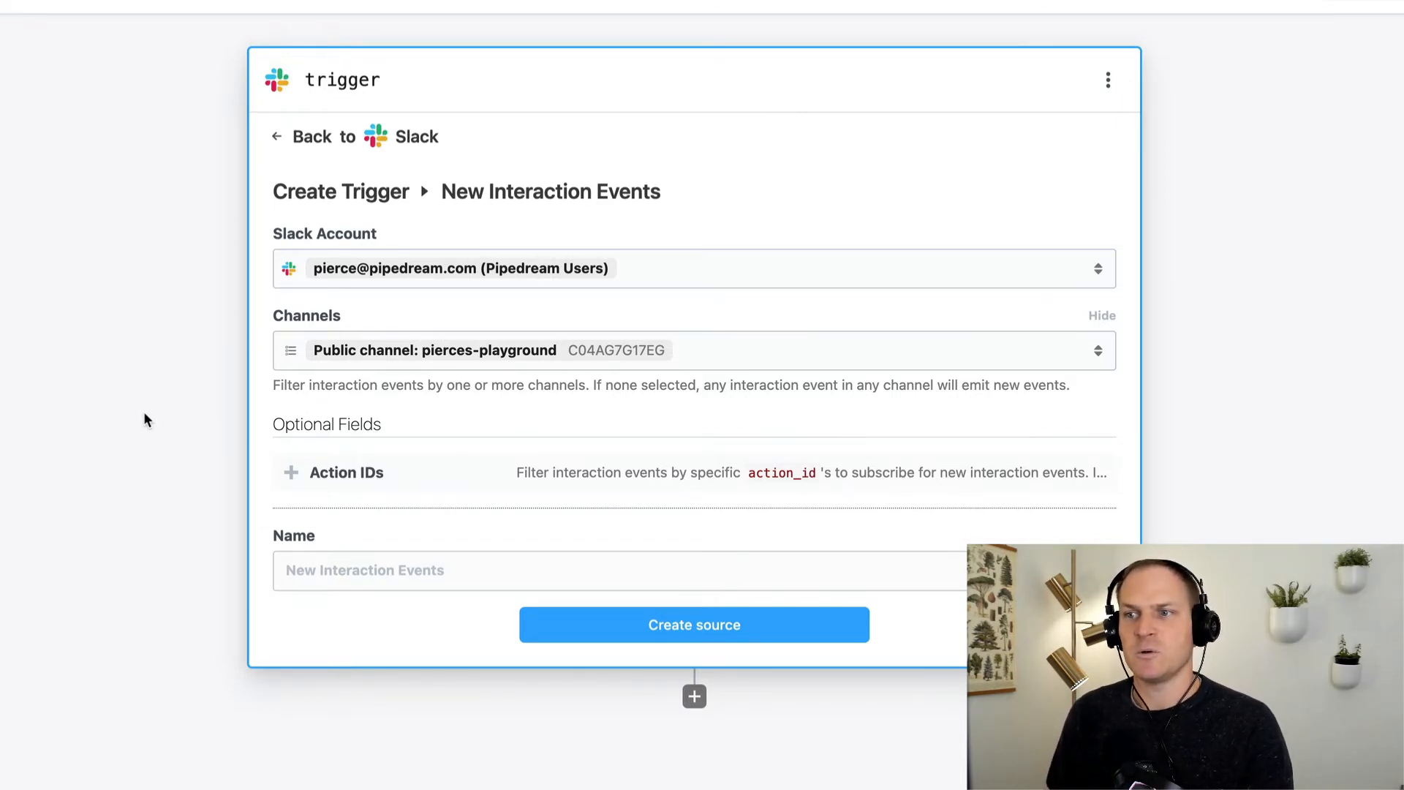
Step: Name the source as new interactive events for the owner's playground channel and create it
left_click(332, 565)
type("N")
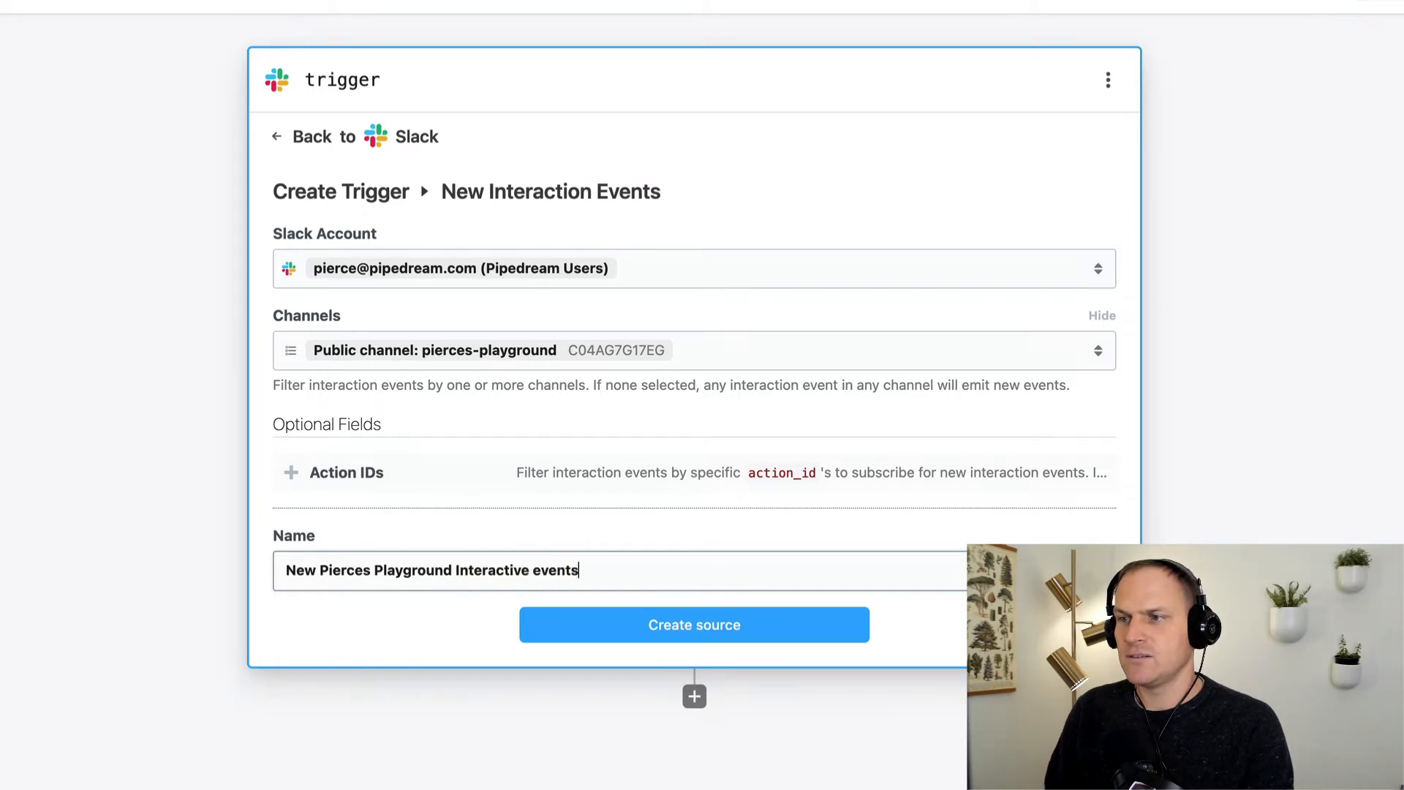
left_click(643, 625)
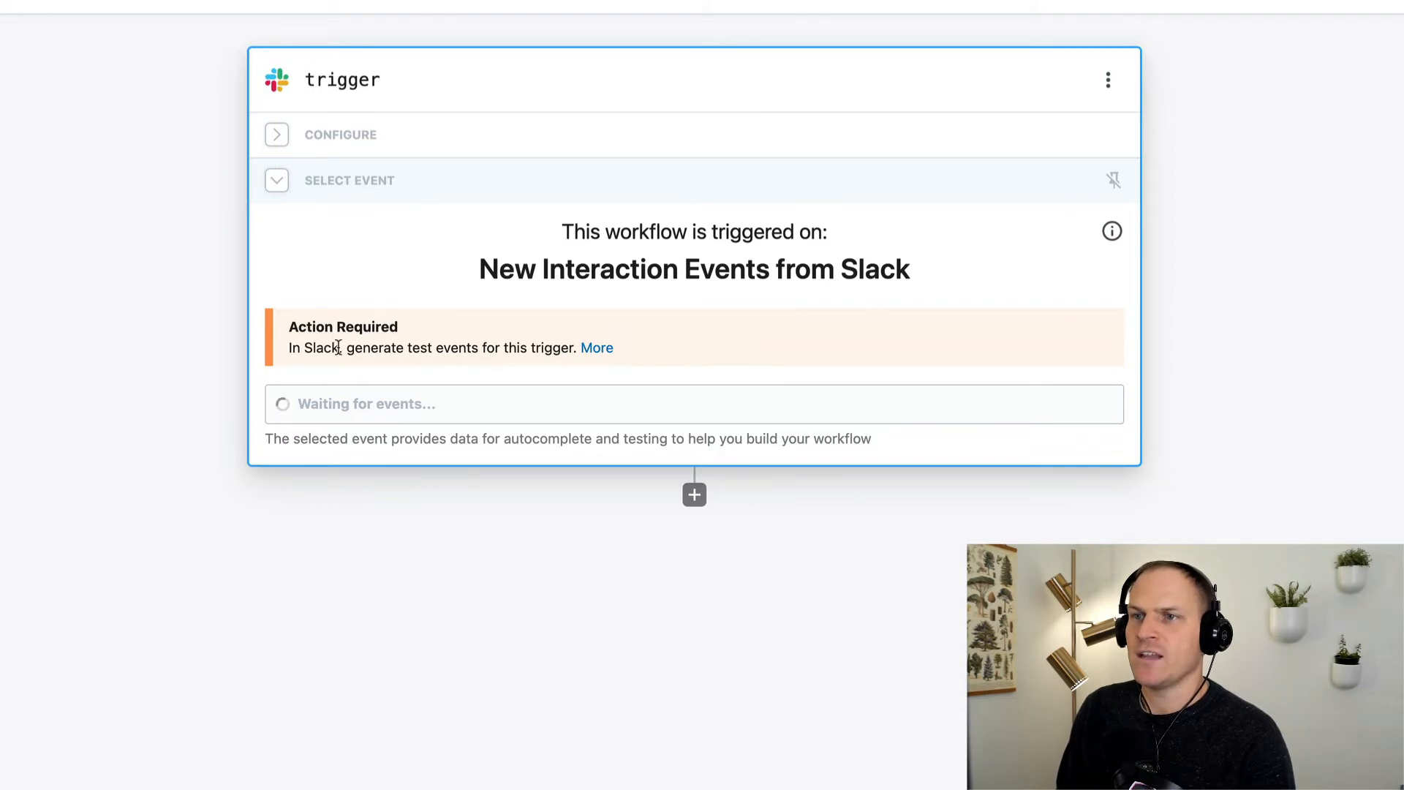
left_click_drag(316, 327, 384, 329)
left_click(393, 362)
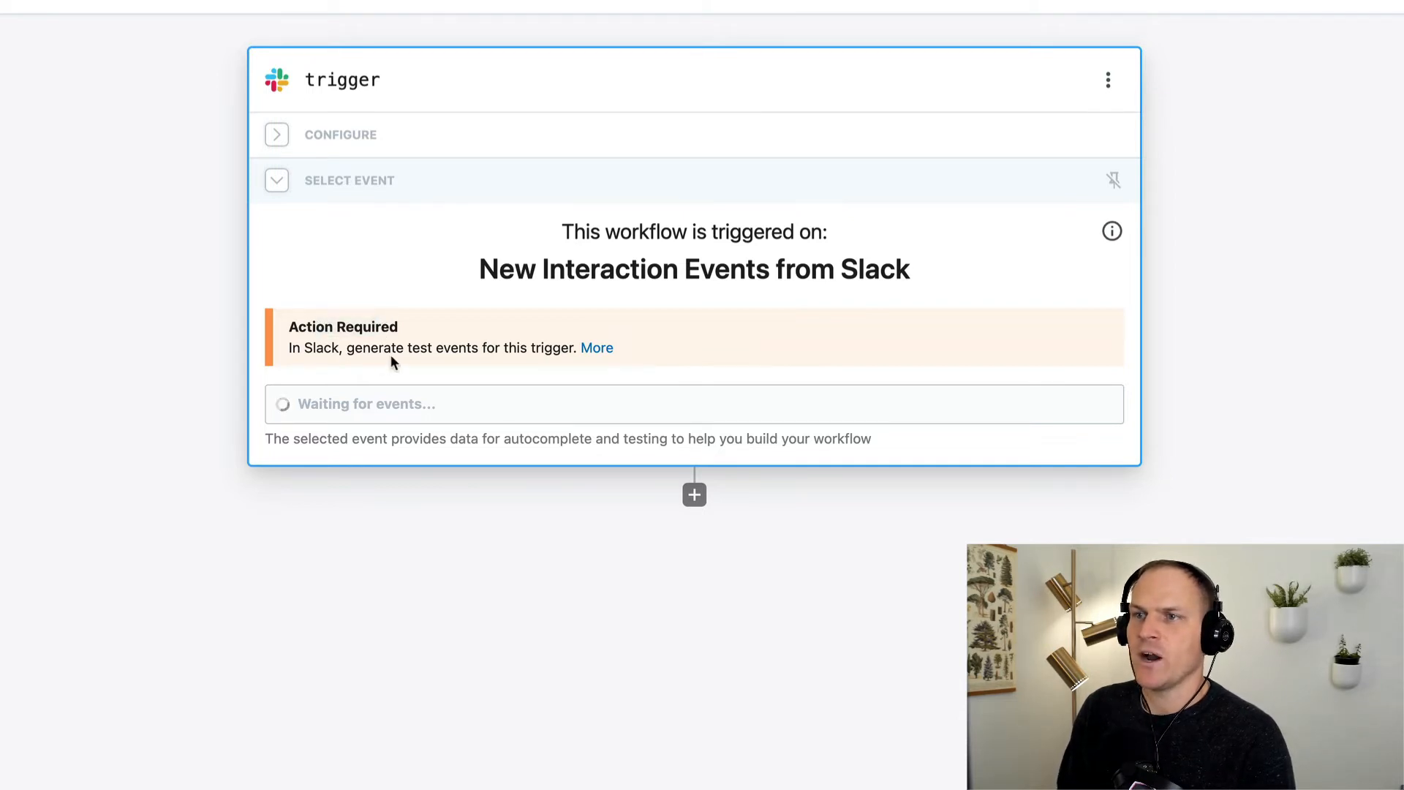
left_click_drag(462, 348, 477, 350)
left_click(478, 350)
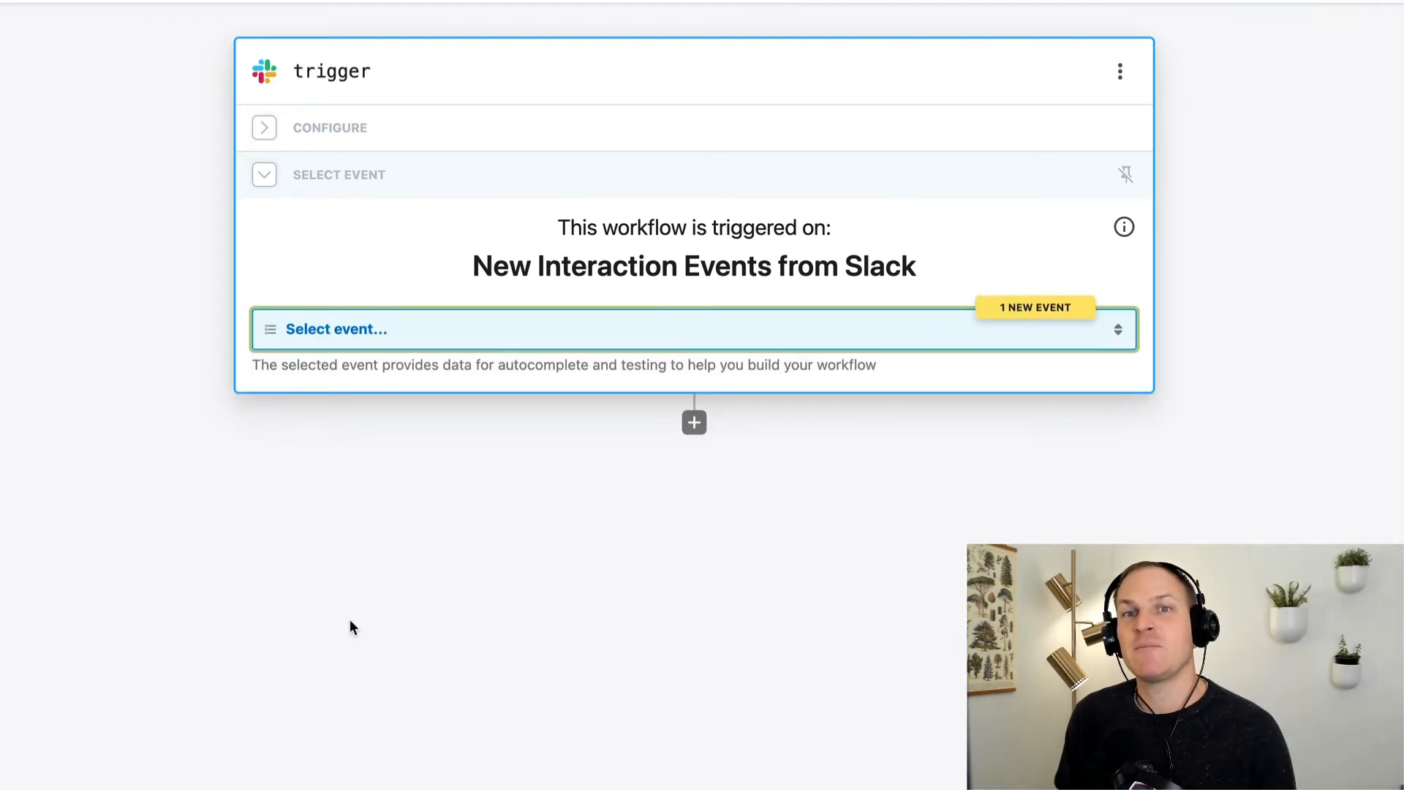
Step: Select the new button-click interaction event as the trigger's test event
left_click(349, 347)
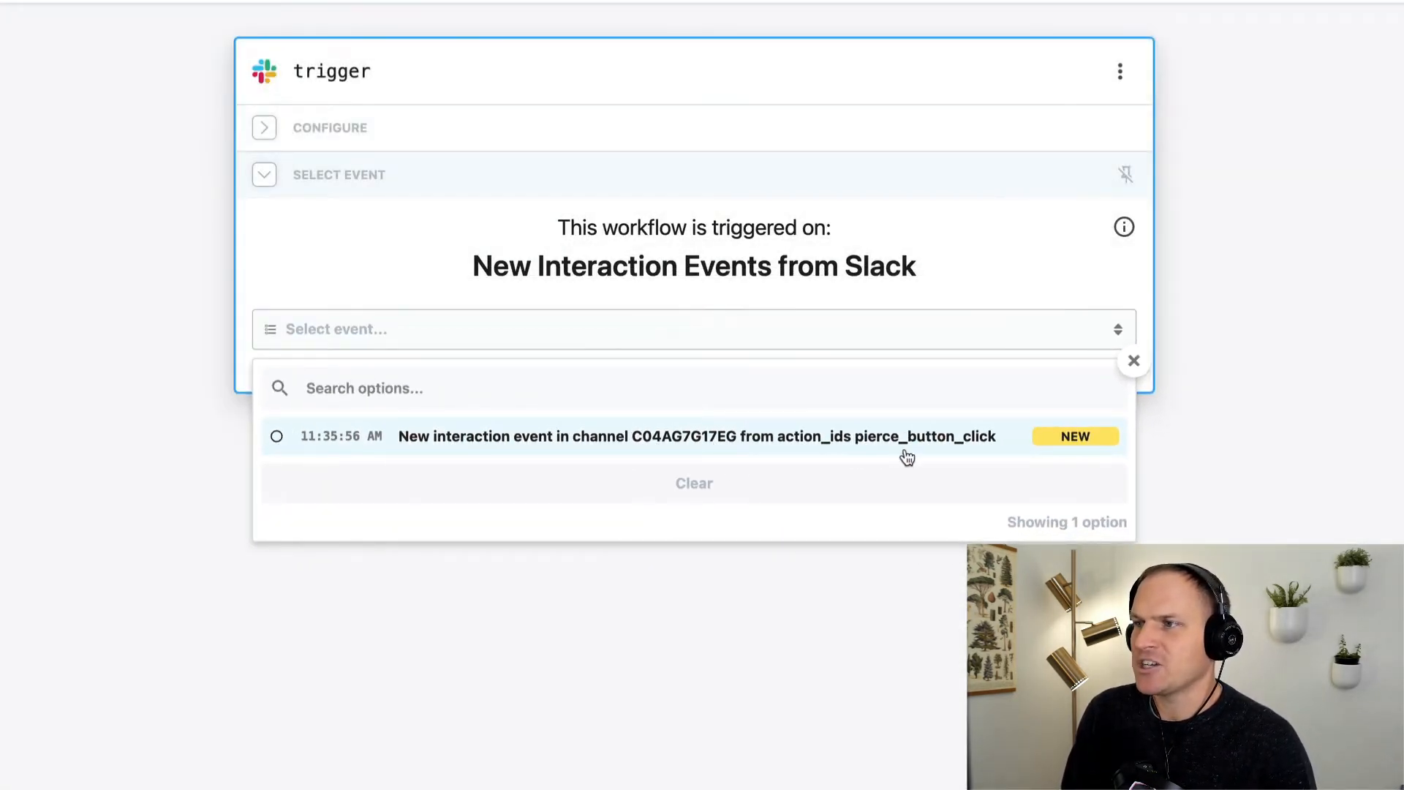
left_click(999, 447)
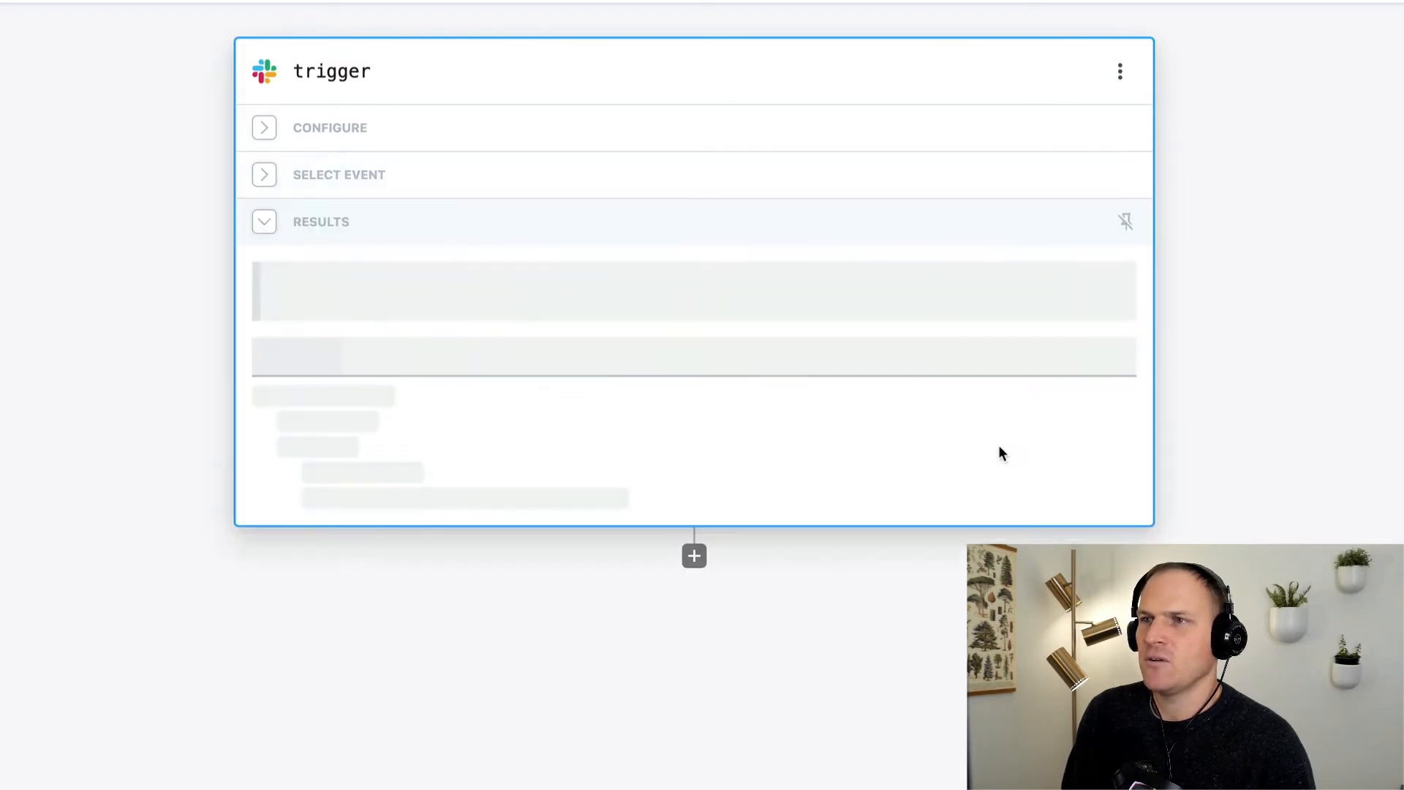
Step: Examine the user, channel and message data in the trigger event's exported results
left_click(338, 749)
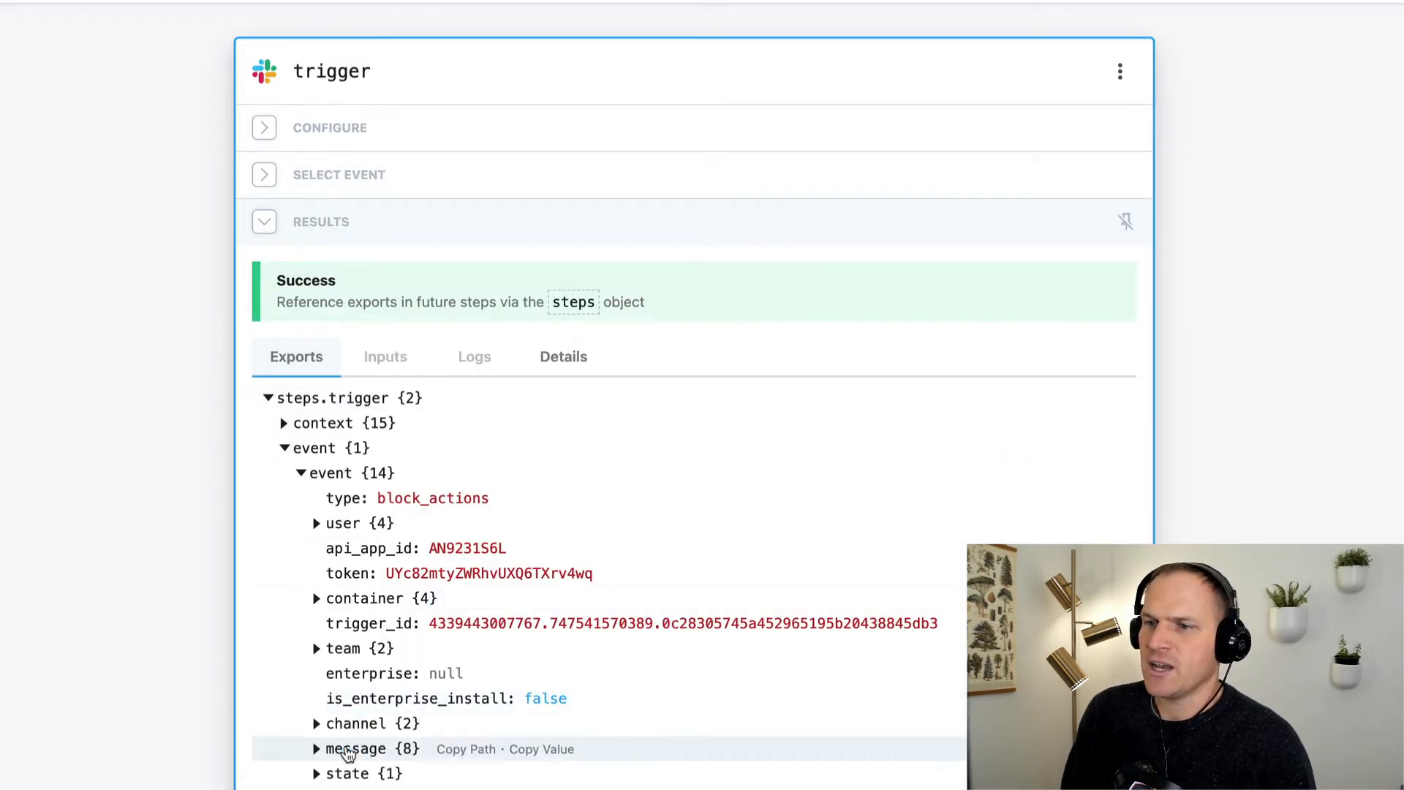
scroll(472, 563, "down", 3)
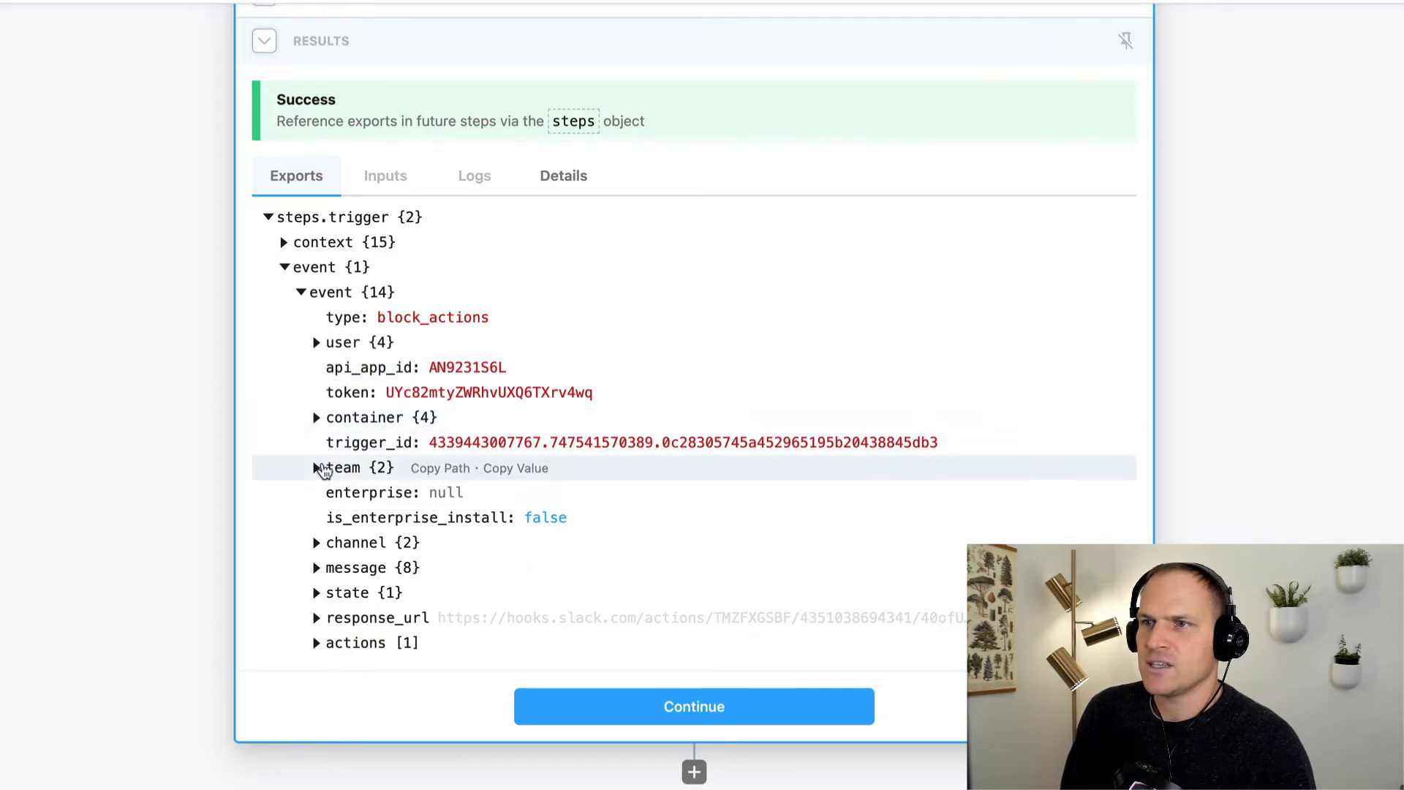
left_click(316, 342)
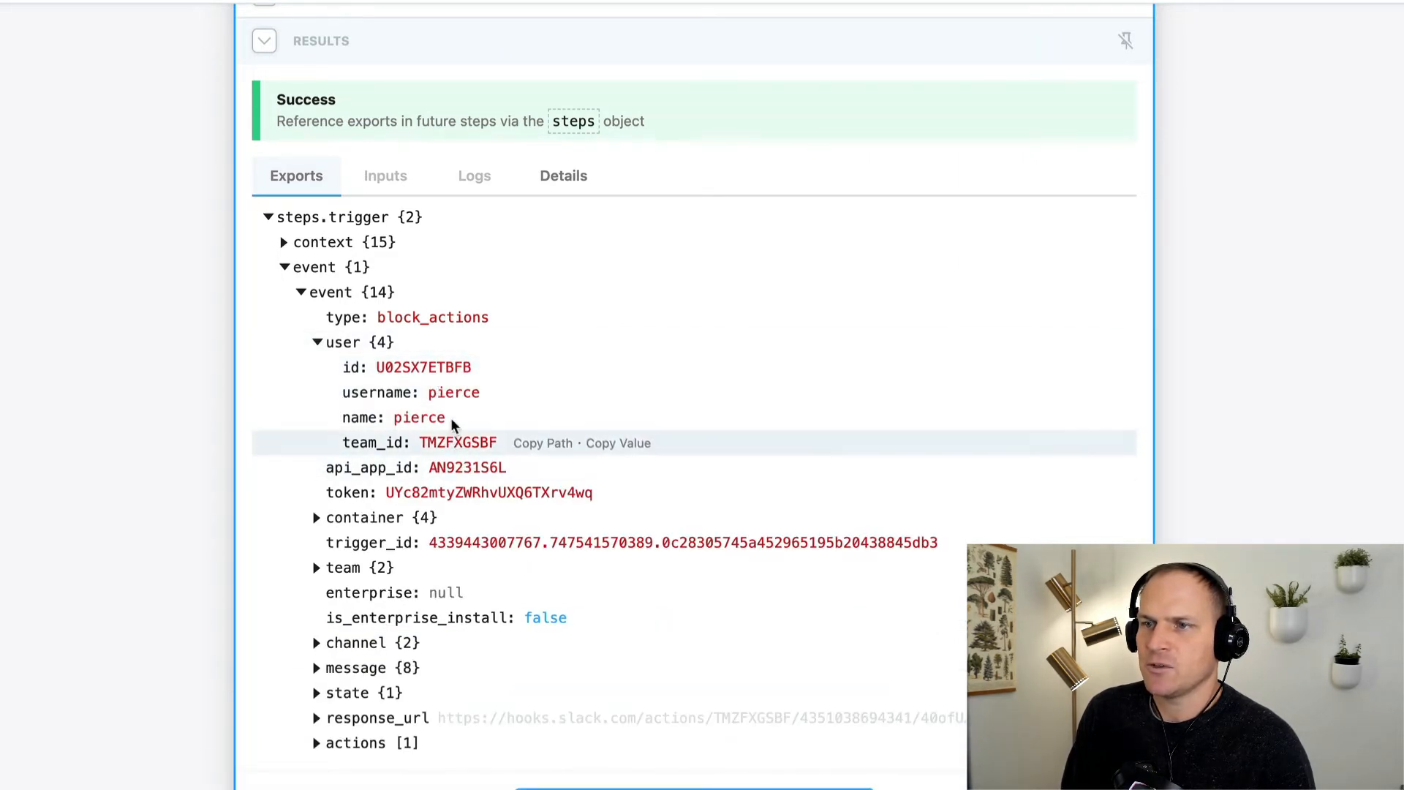
left_click(317, 643)
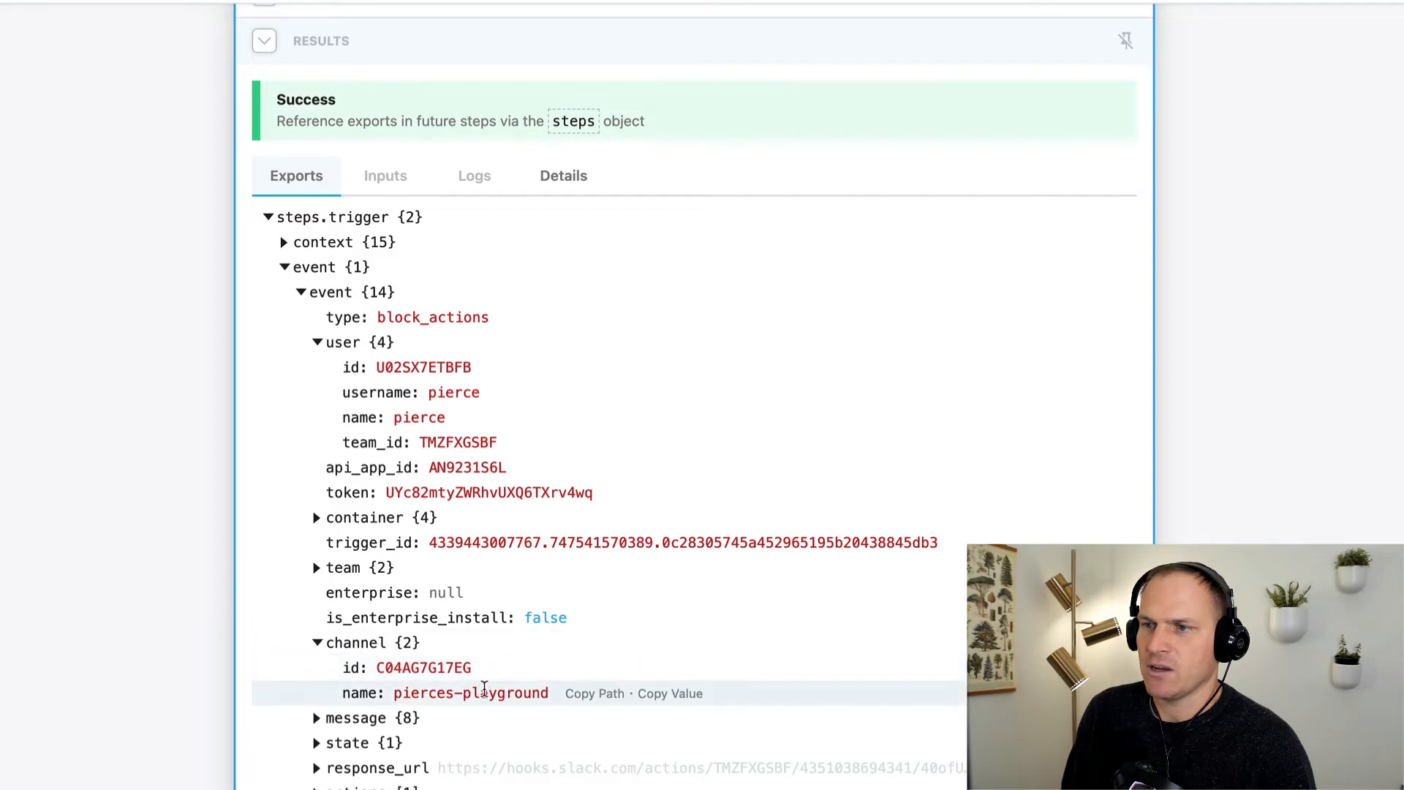
scroll(493, 687, "down", 2)
left_click(317, 573)
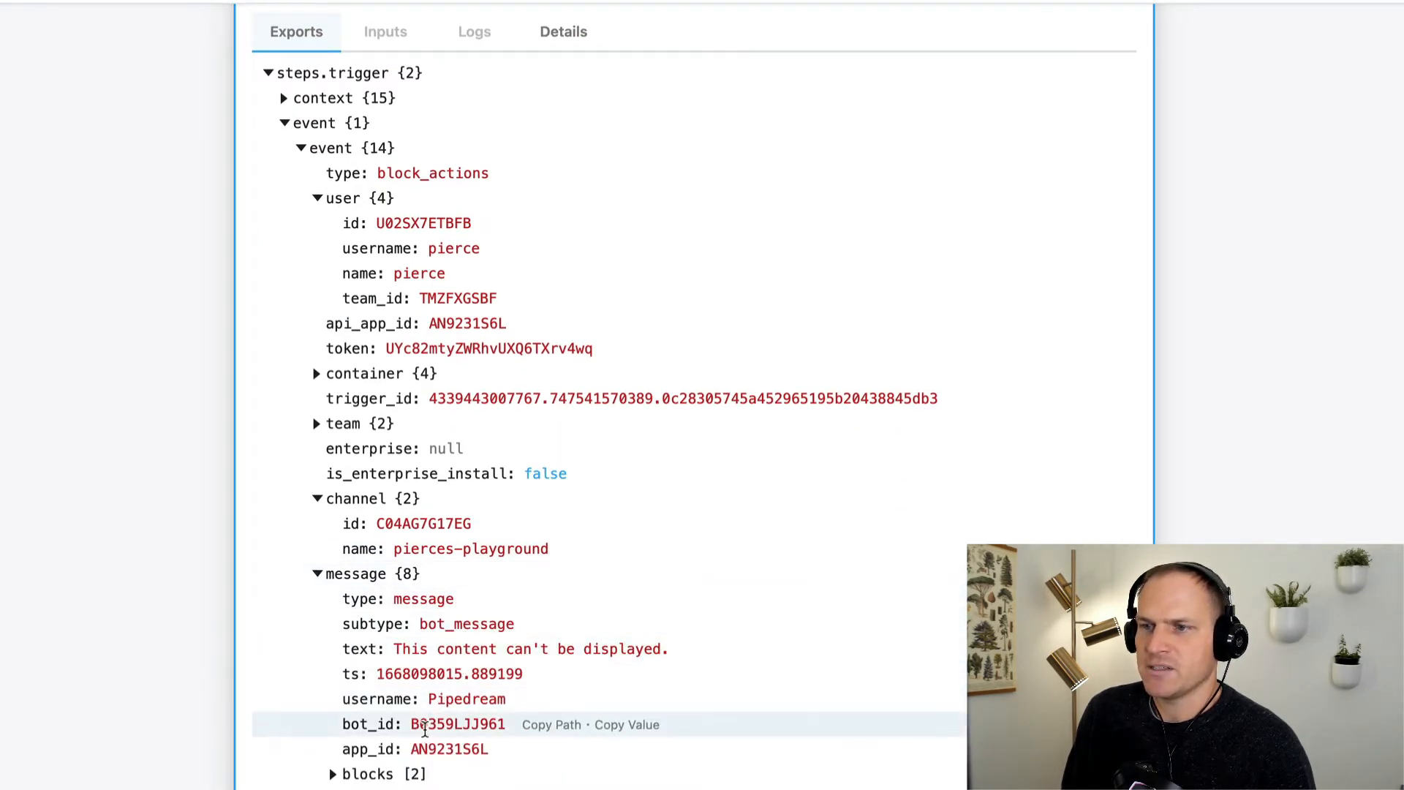
scroll(414, 299, "down", 6)
scroll(395, 380, "up", 1)
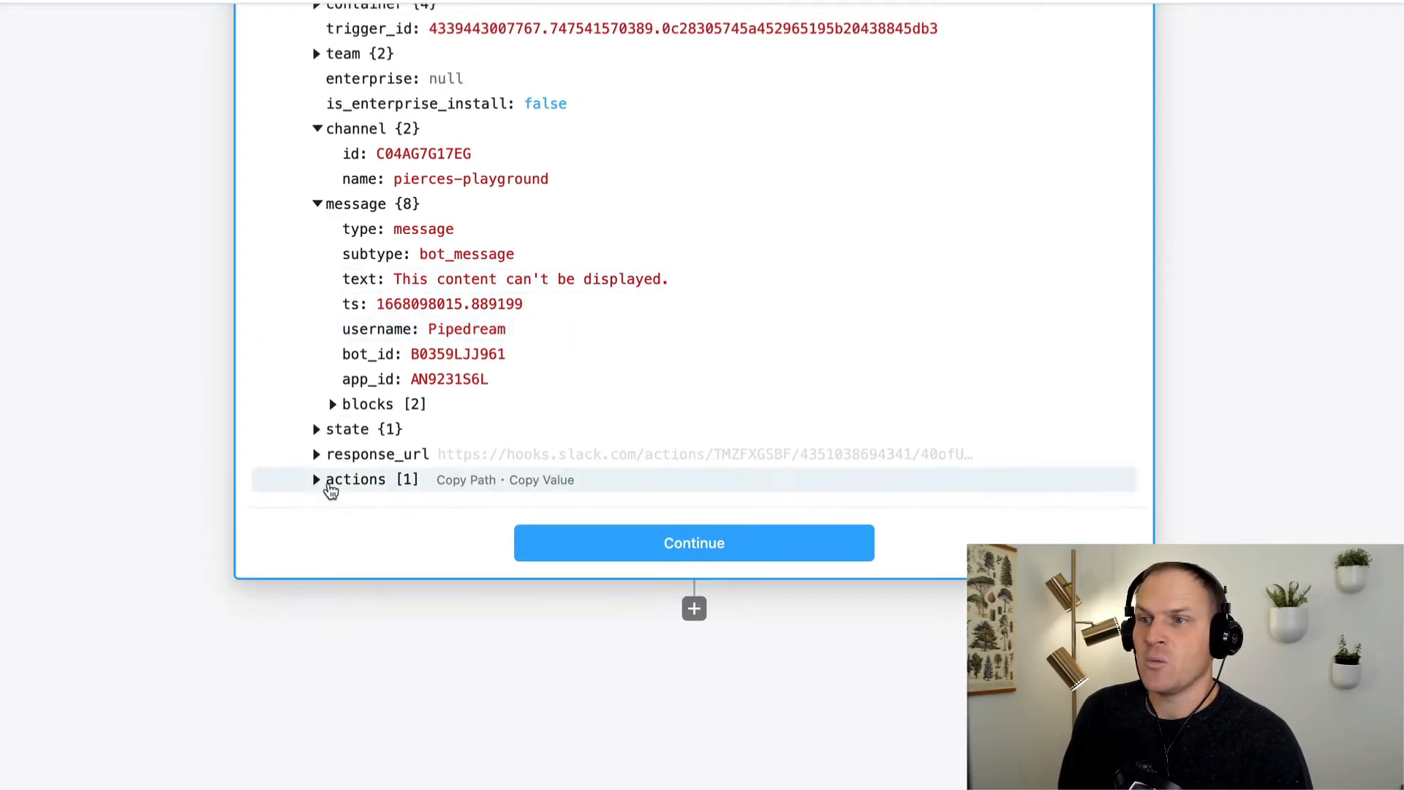
Step: Expand the event's actions and examine the first action's action_id and value
left_click(347, 488)
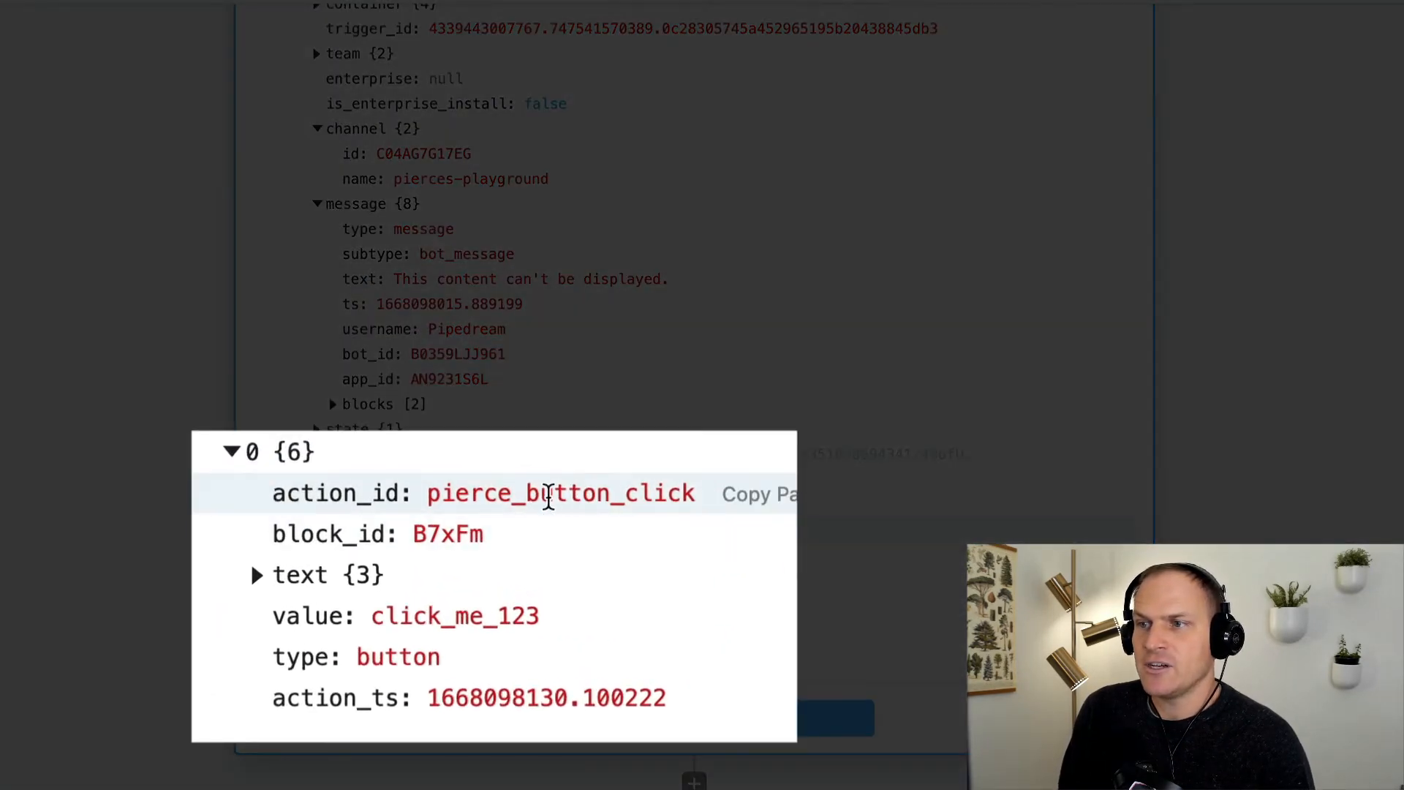
left_click_drag(428, 494, 695, 494)
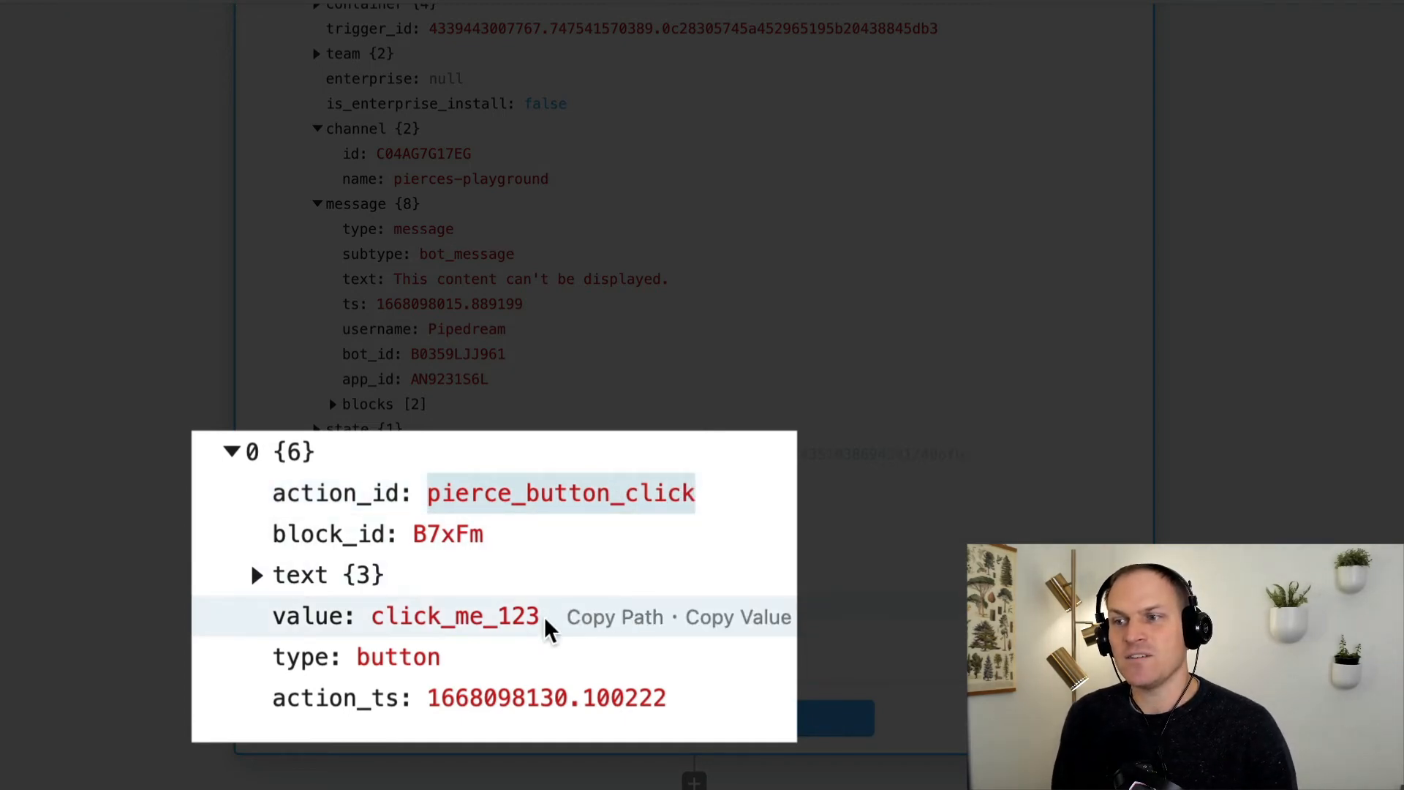
left_click_drag(548, 618, 378, 613)
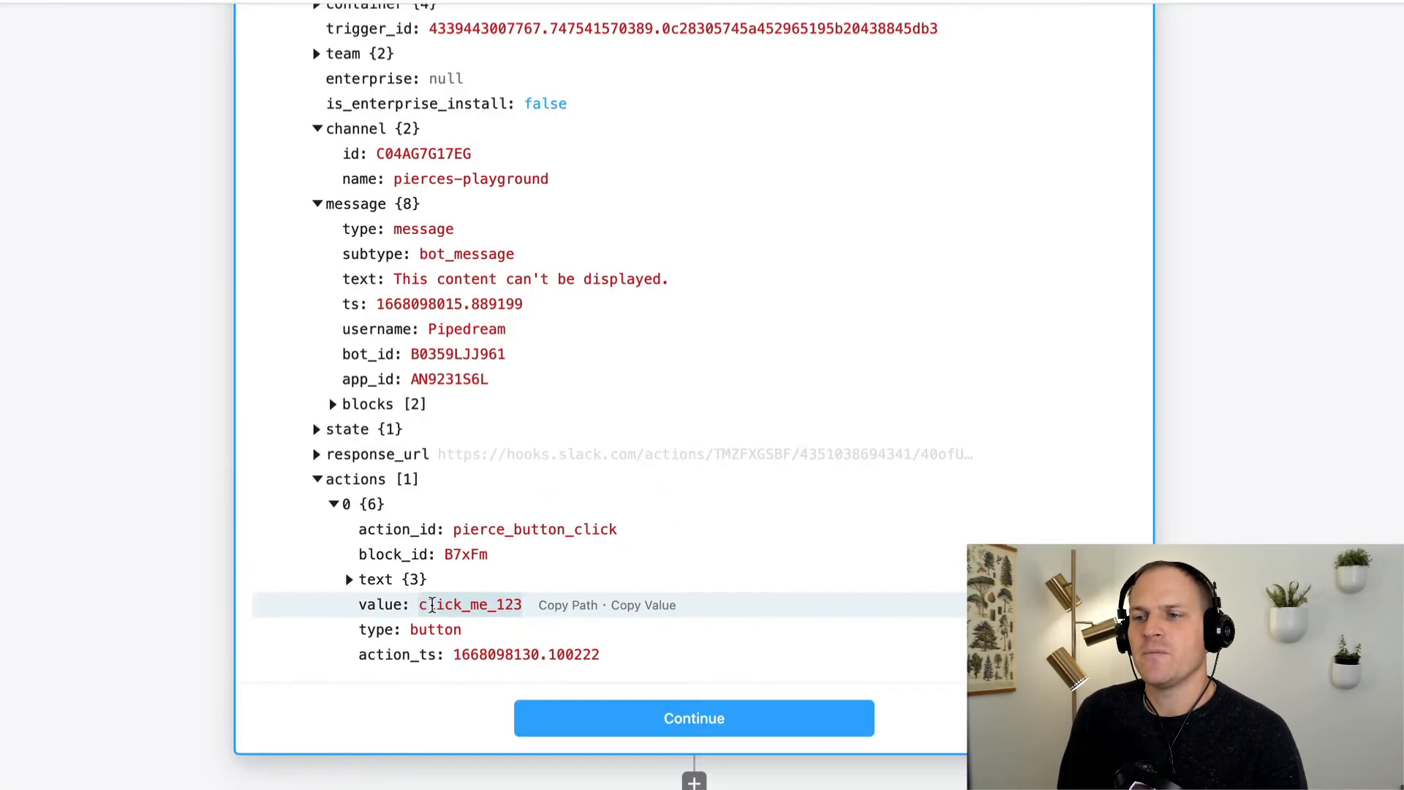
double_click(429, 600)
double_click(432, 523)
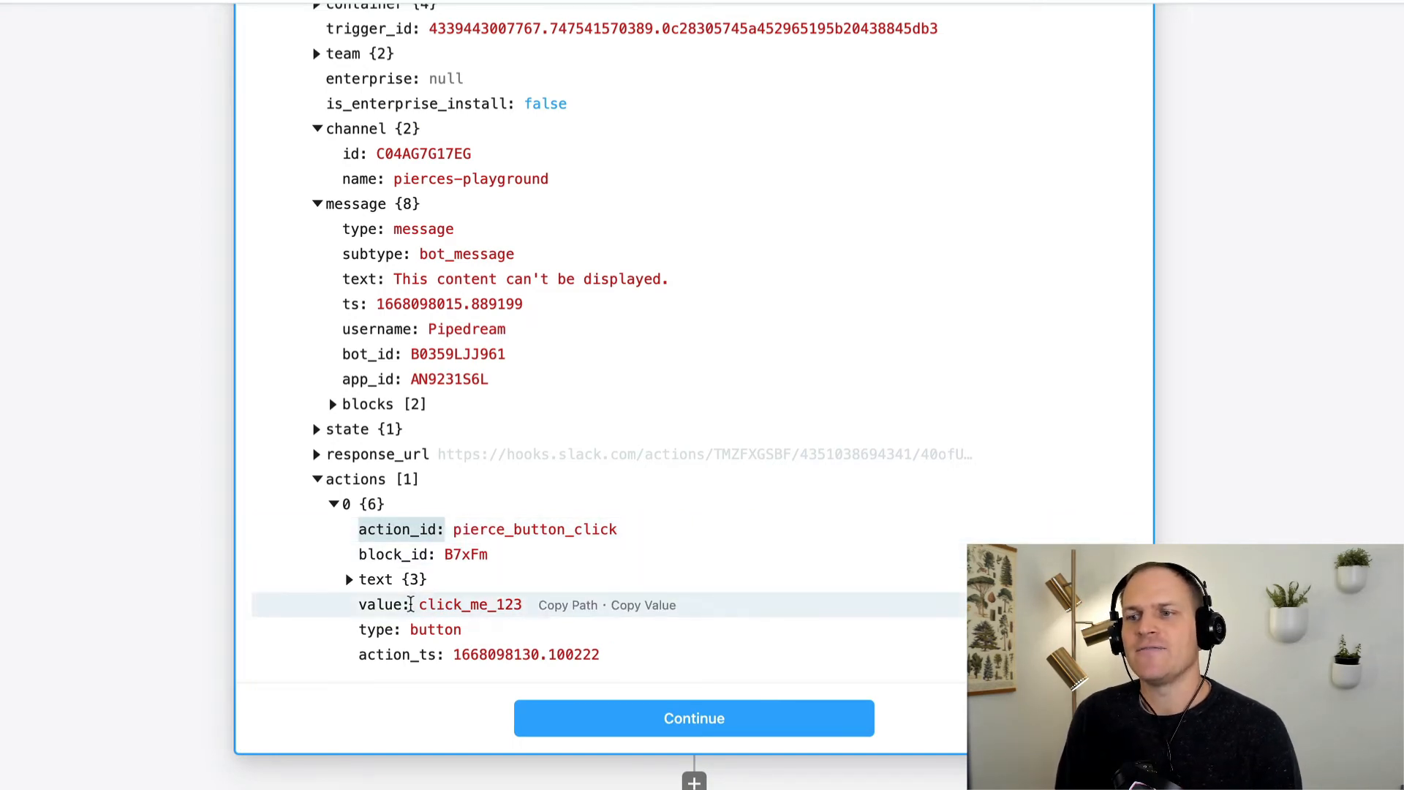
left_click(410, 604)
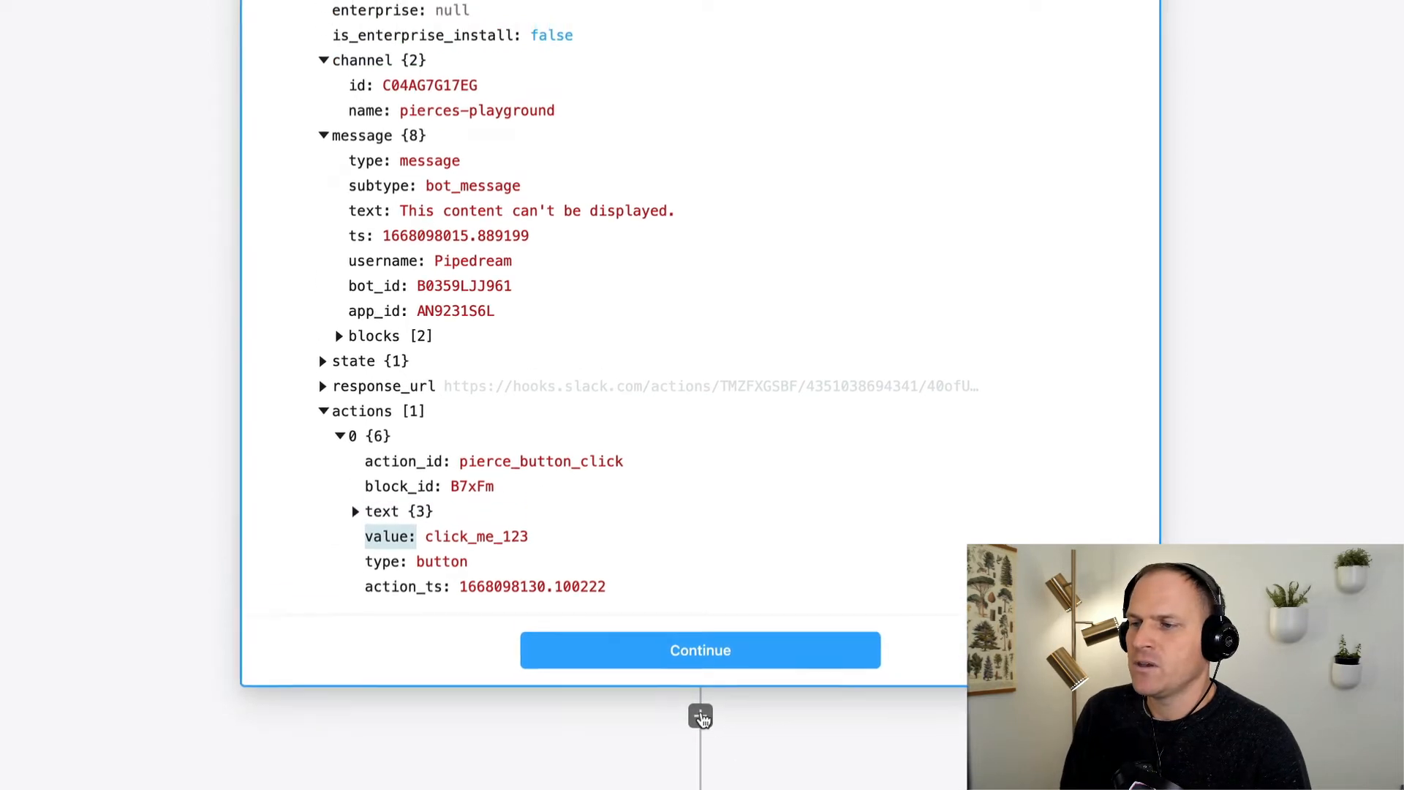
Step: Add Slack's Reply to a Message Thread action after the trigger and use the Pipedream Users Slack account for it
left_click(700, 717)
left_click(336, 430)
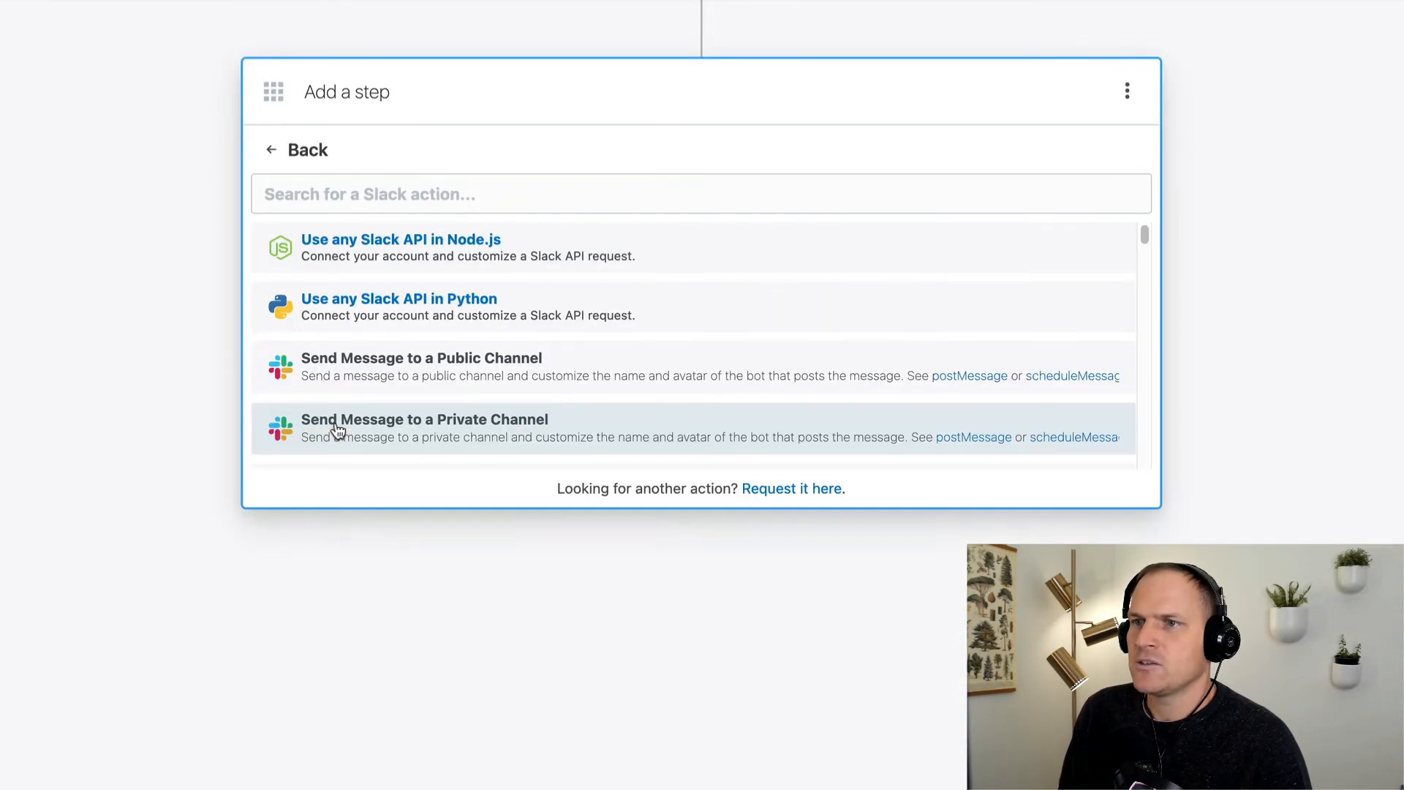
scroll(492, 414, "down", 3)
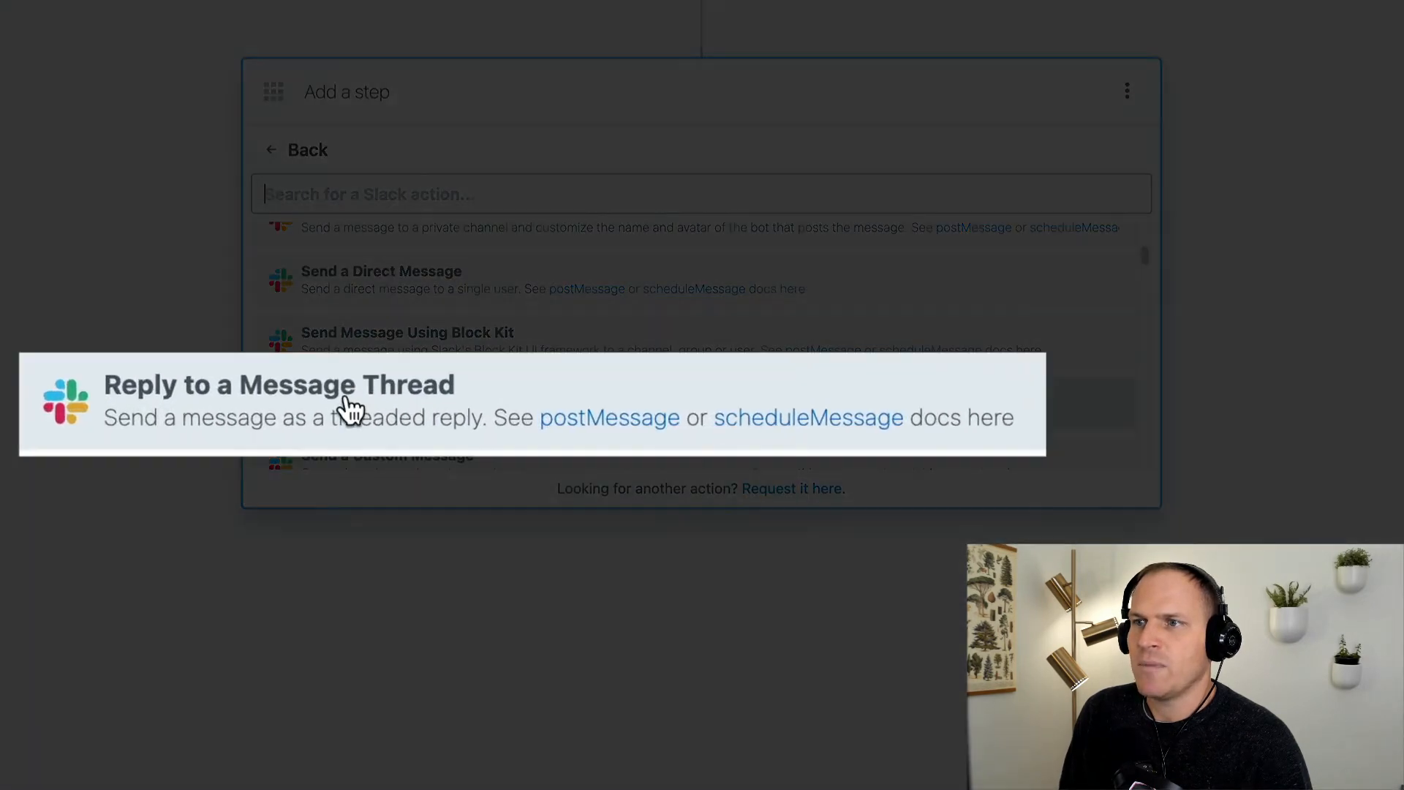
left_click(385, 410)
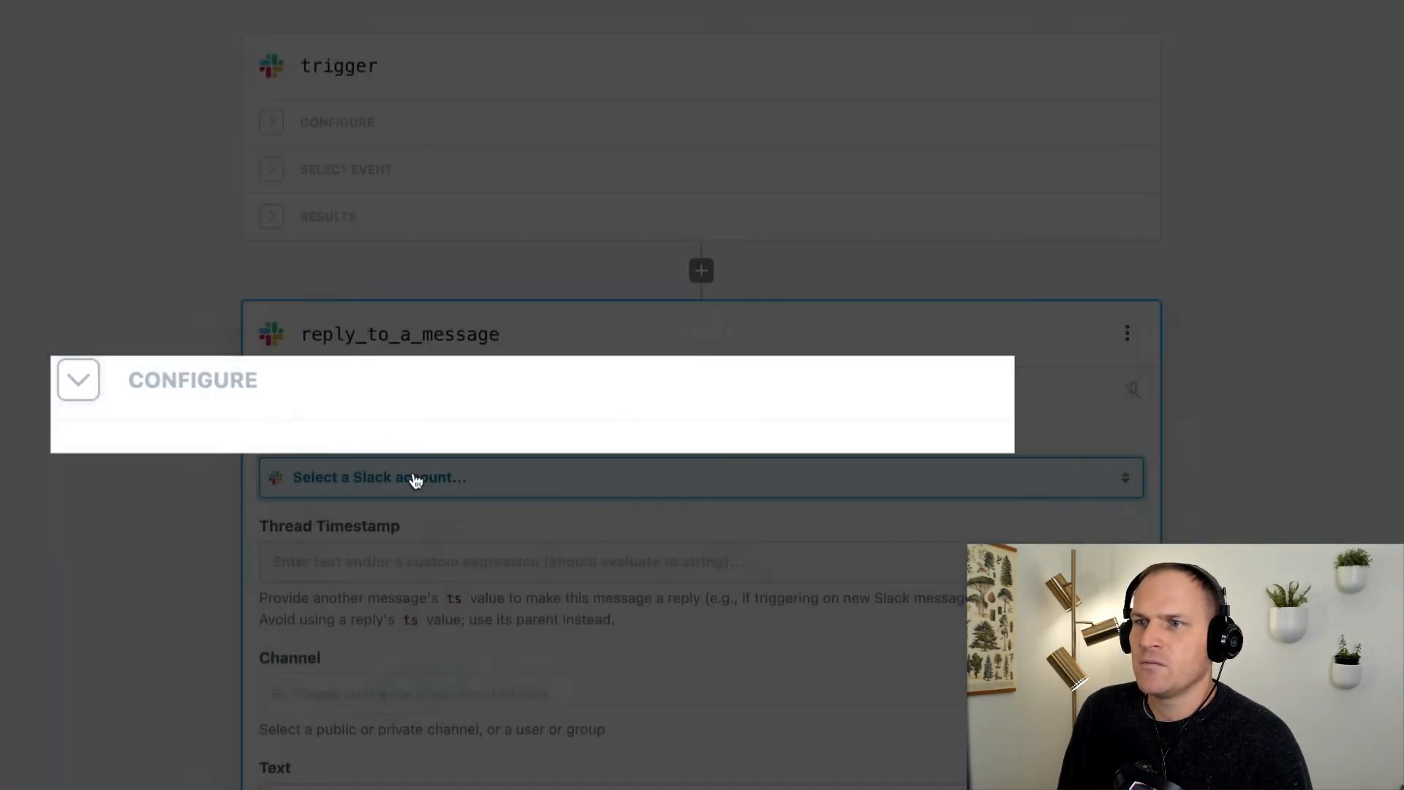
left_click(414, 480)
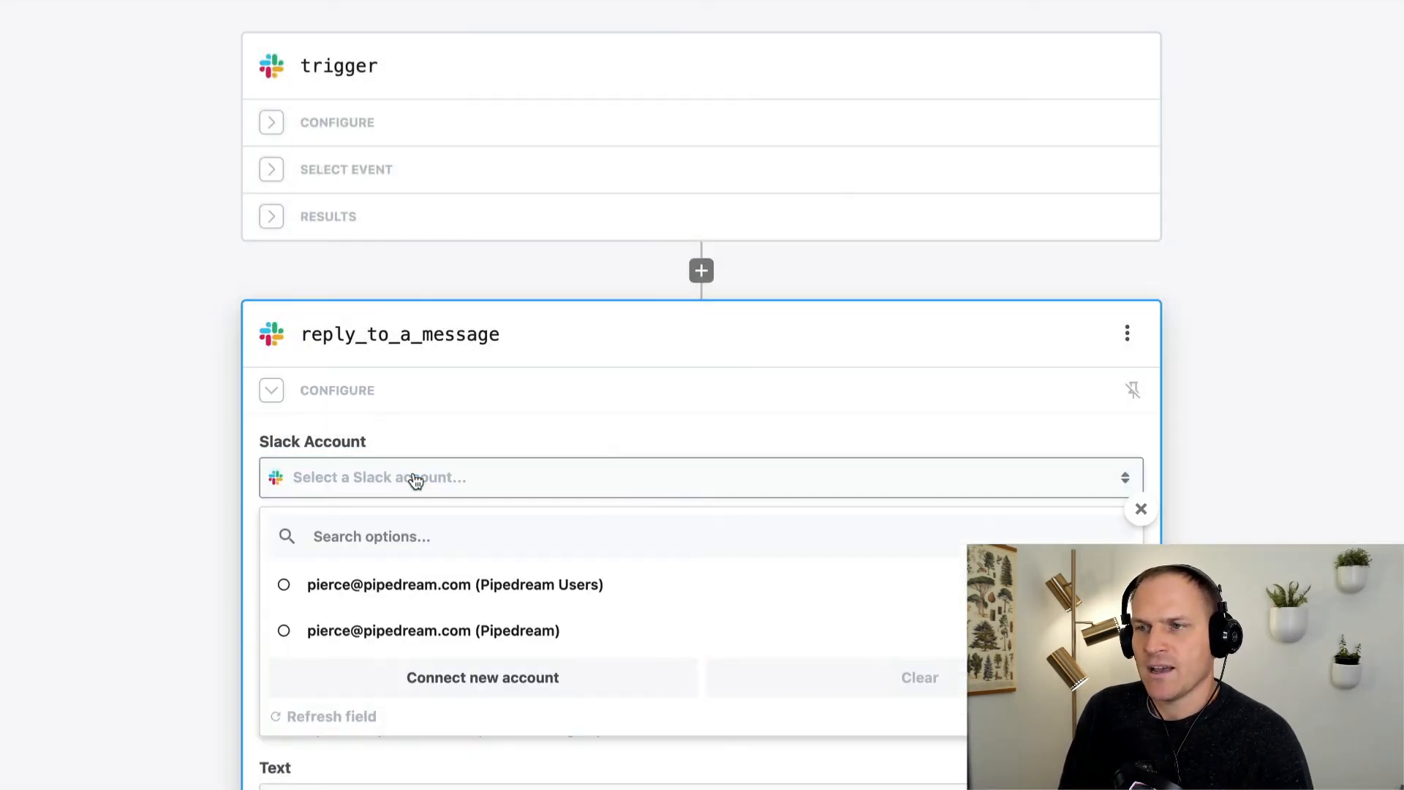
left_click(460, 591)
Step: Set the reply's Thread Timestamp to {{steps.trigger.event.event.container.message_ts}} from the trigger's container data
left_click(430, 563)
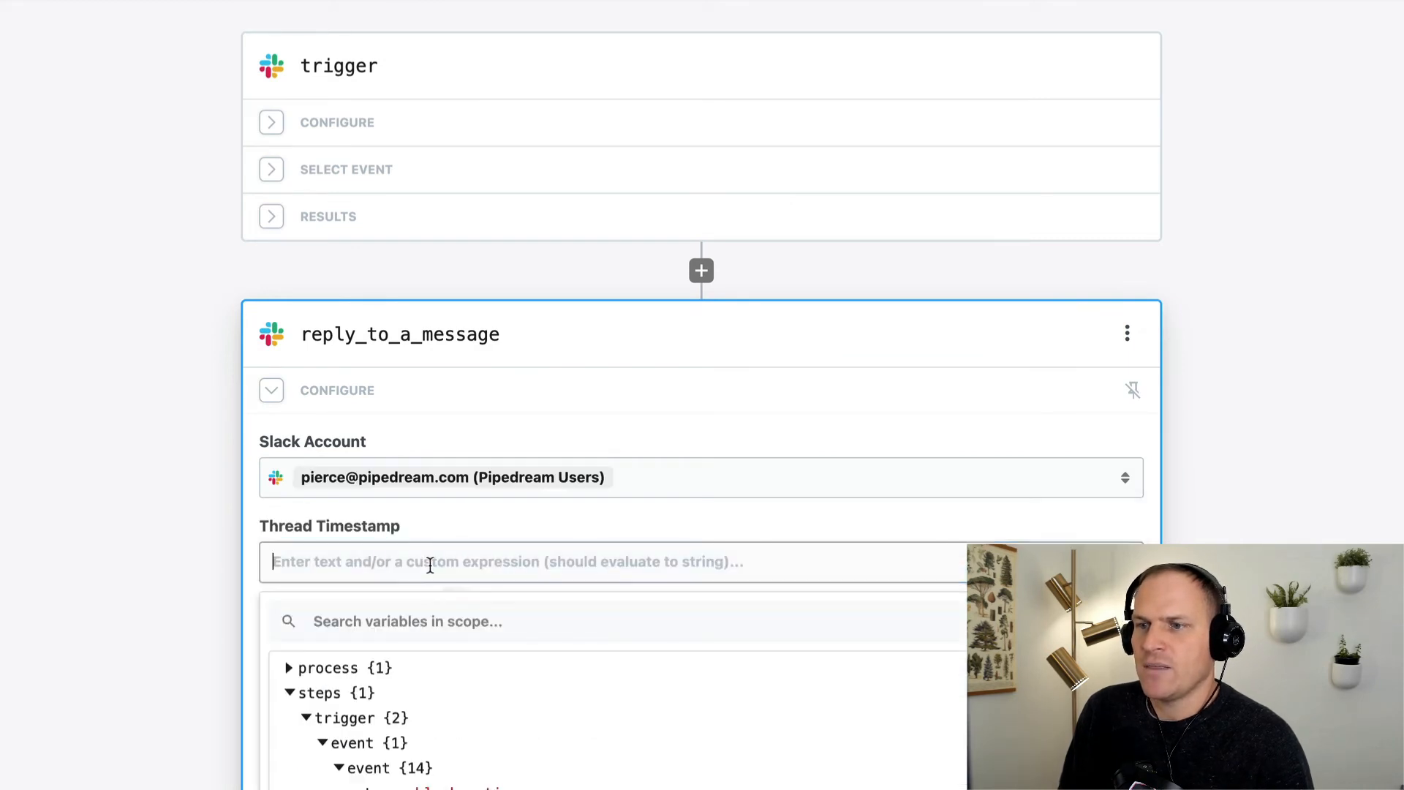
scroll(433, 570, "down", 5)
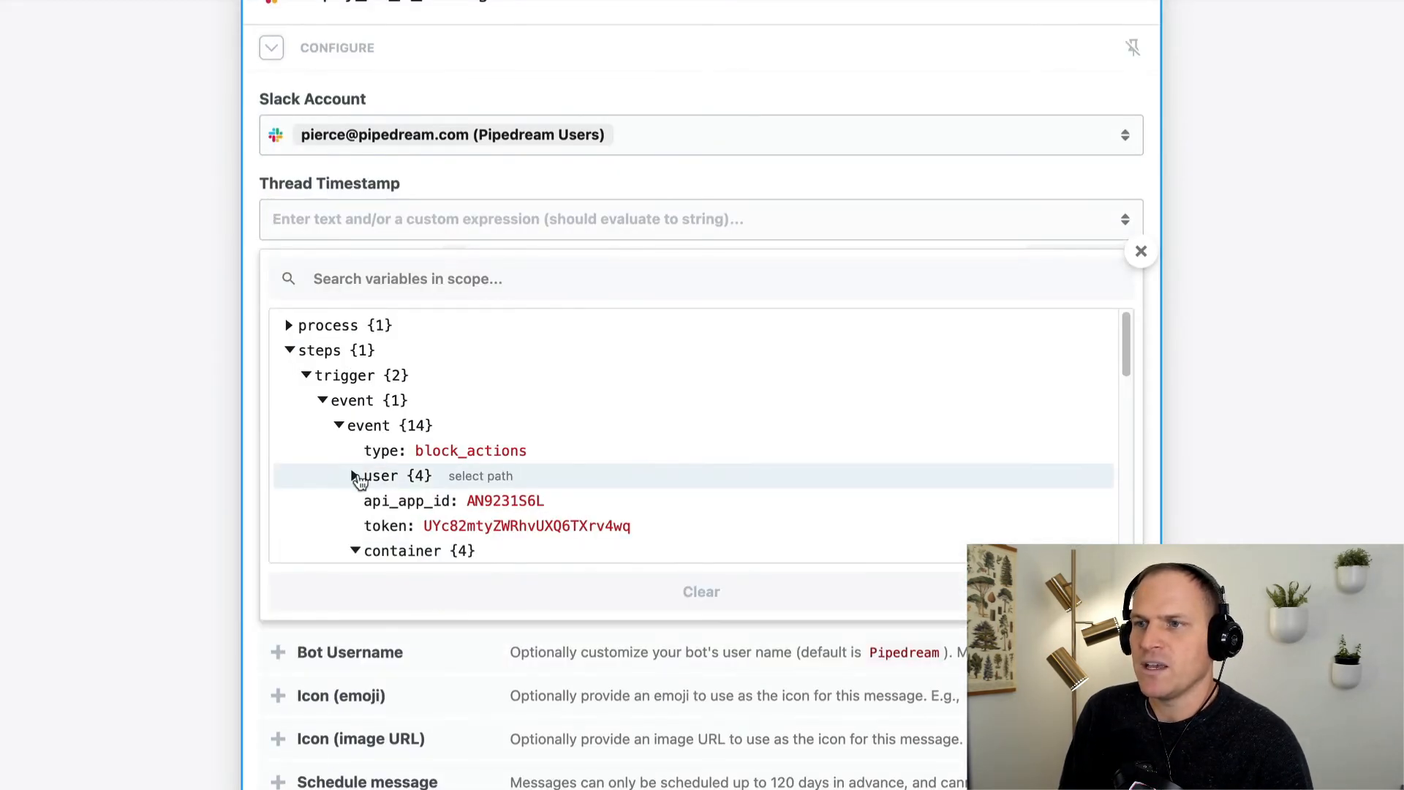
scroll(395, 482, "down", 4)
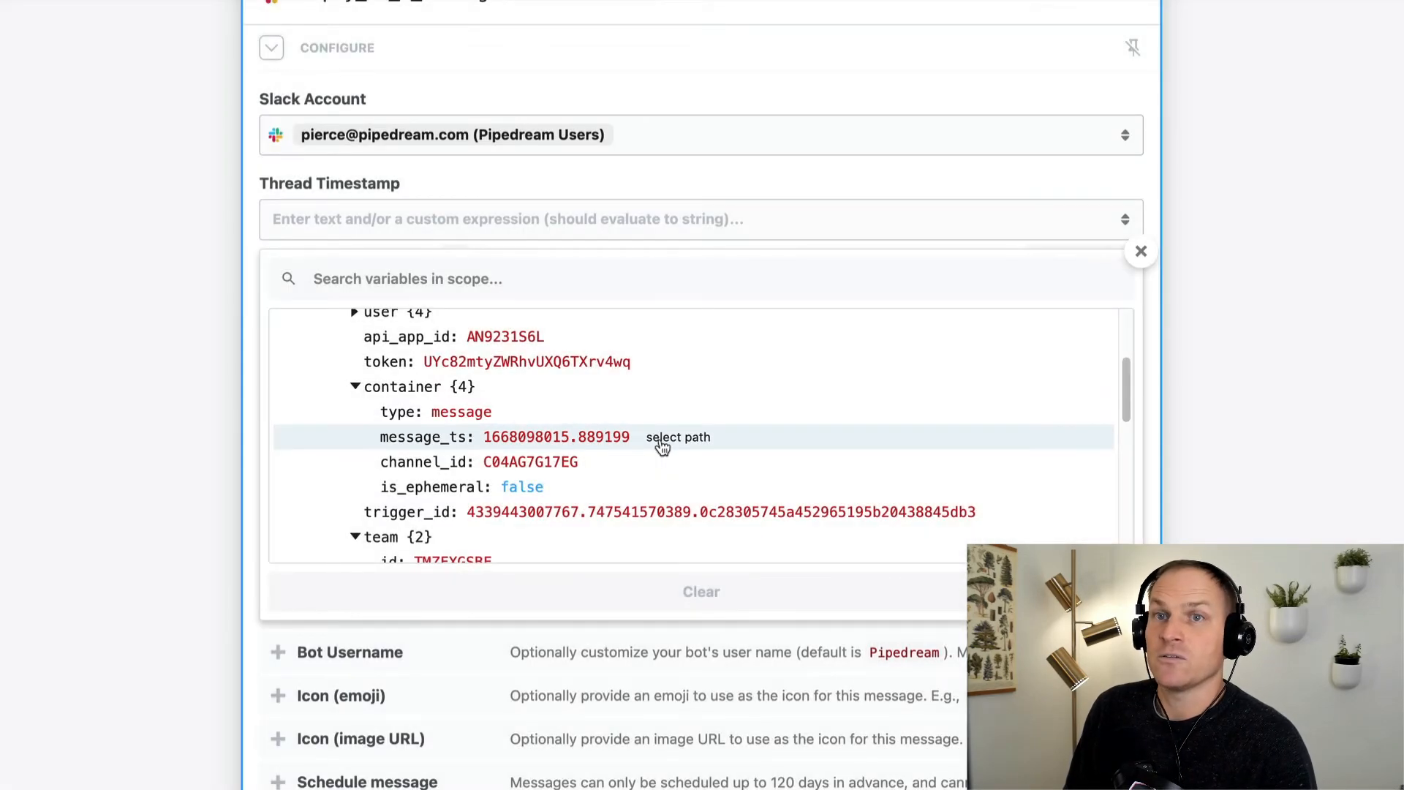
left_click(662, 442)
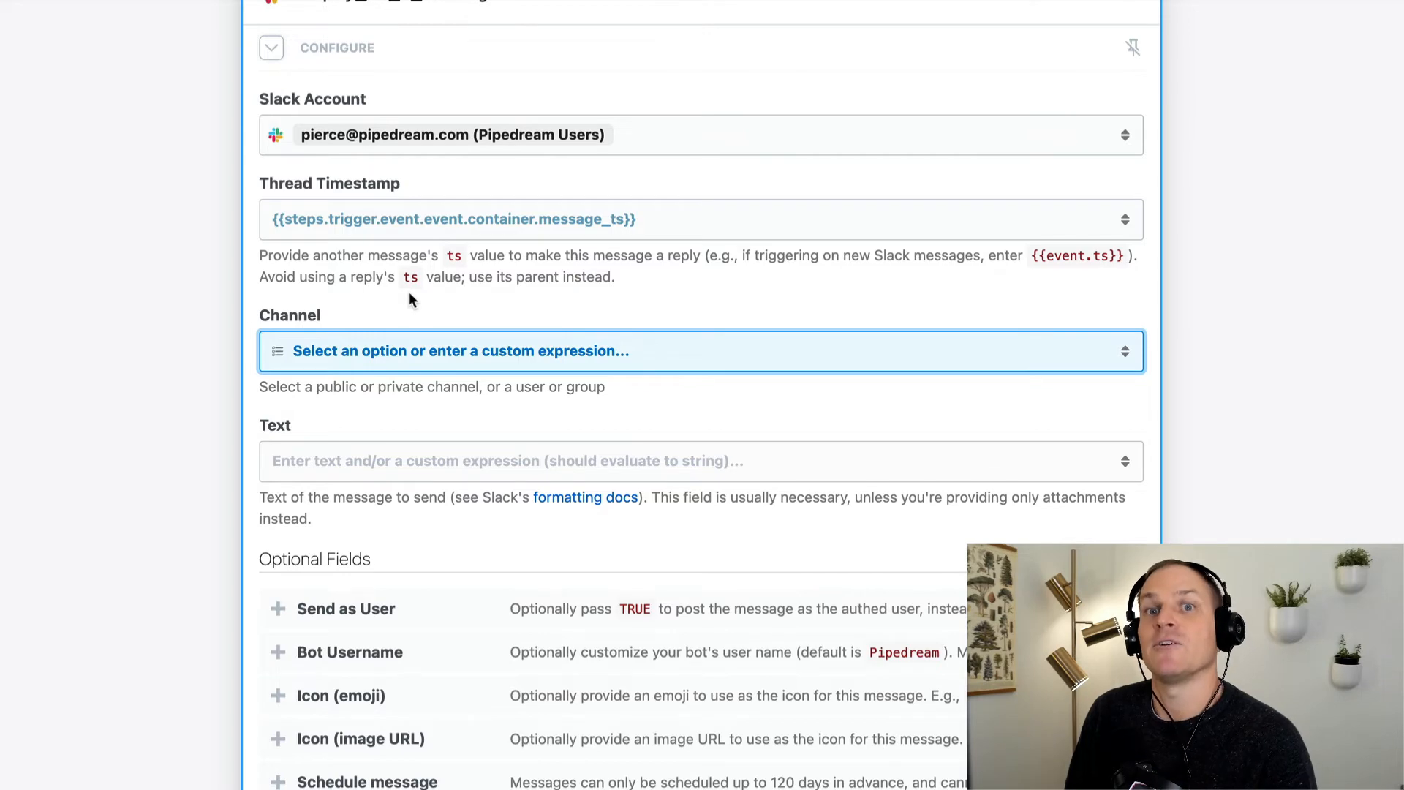
Step: Set the reply action's Channel to the public channel pierces-playground
left_click(410, 355)
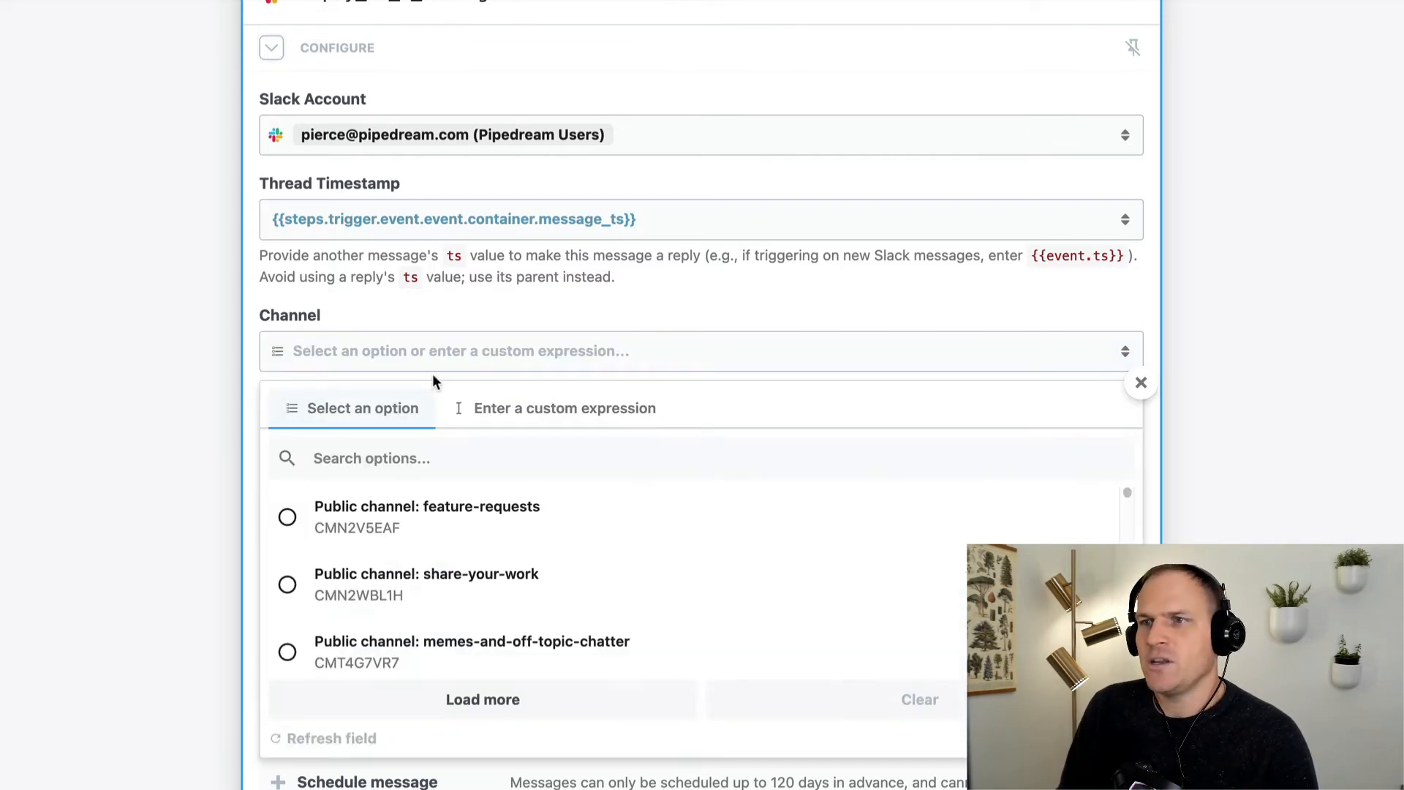
left_click(408, 358)
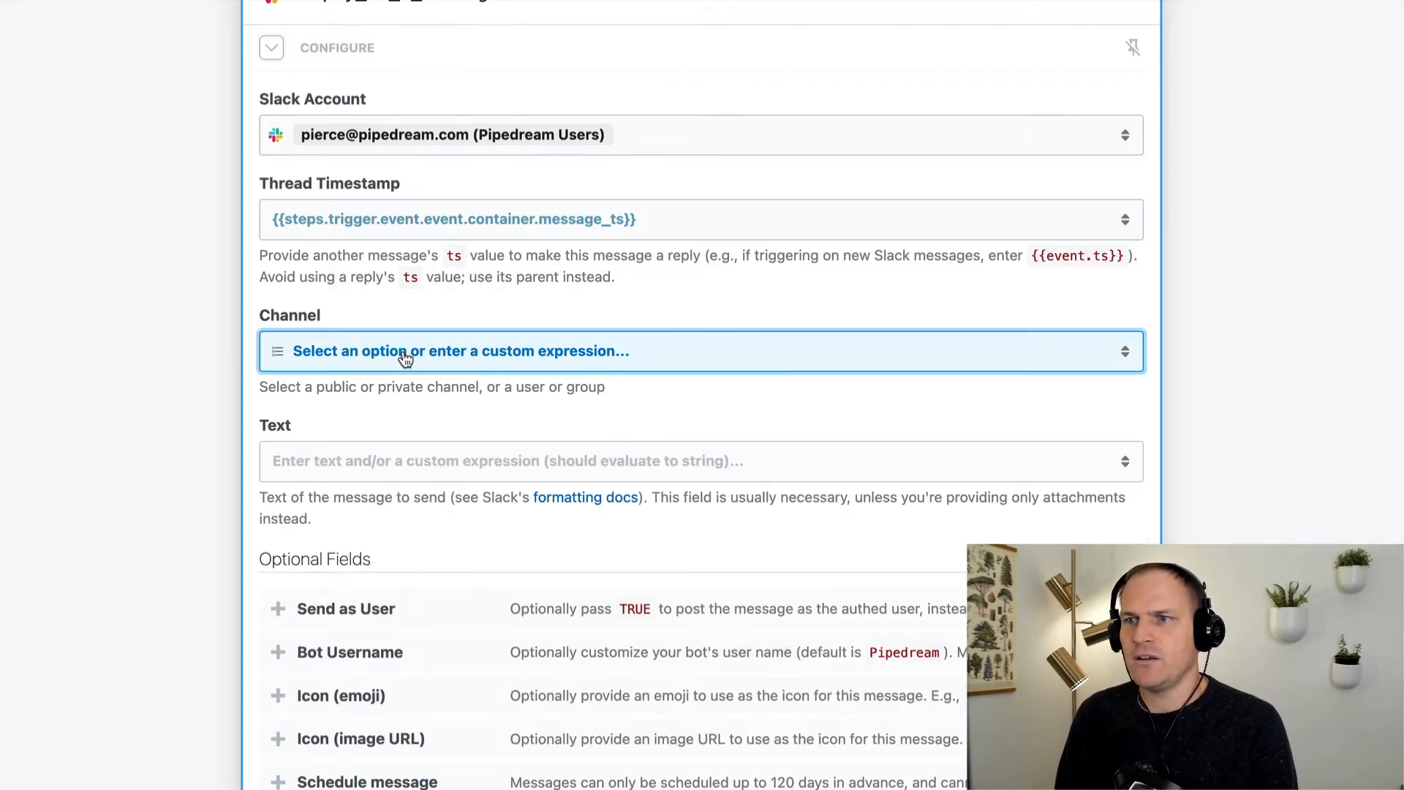
left_click(406, 355)
left_click(397, 461)
type("pierce")
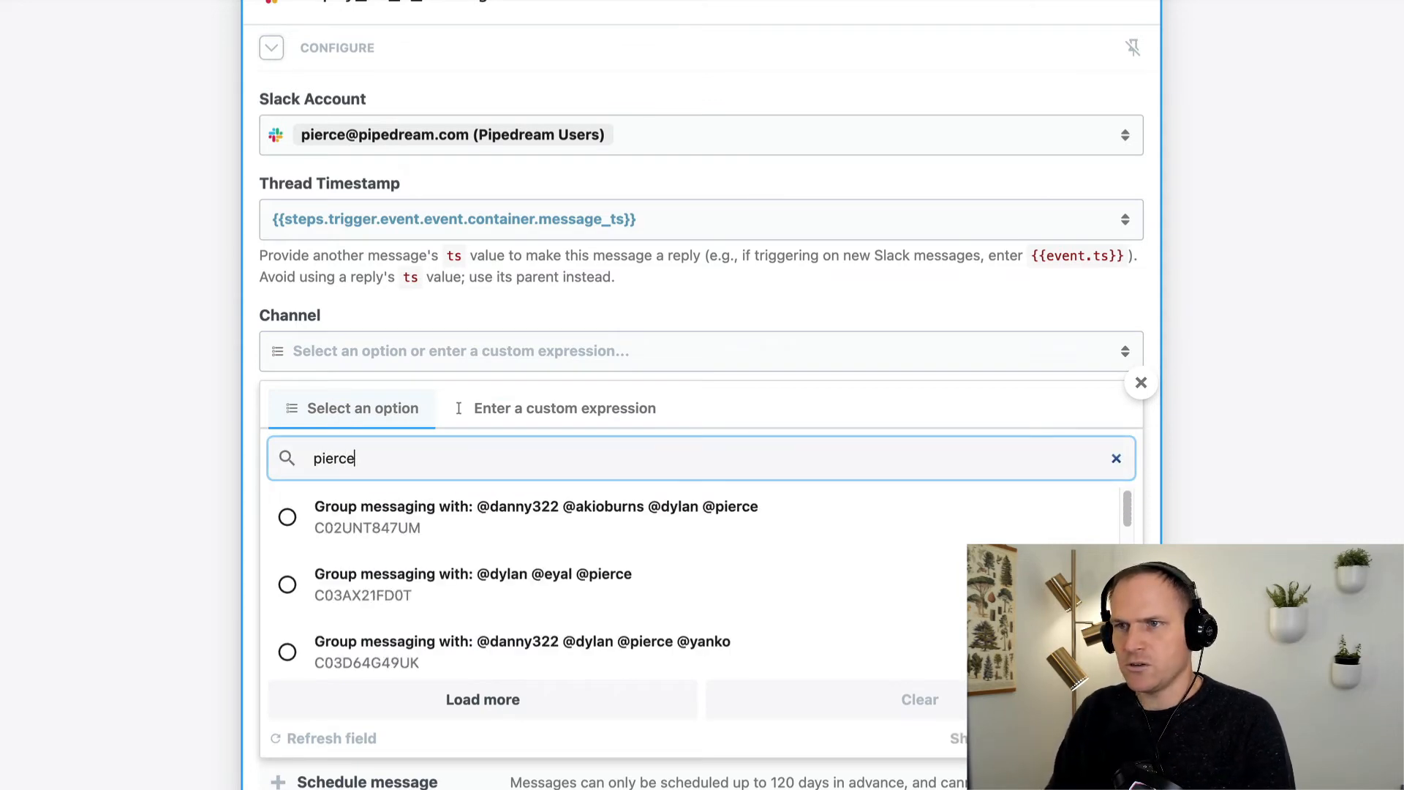
type("s-playg")
key("BackSpace")
left_click(445, 524)
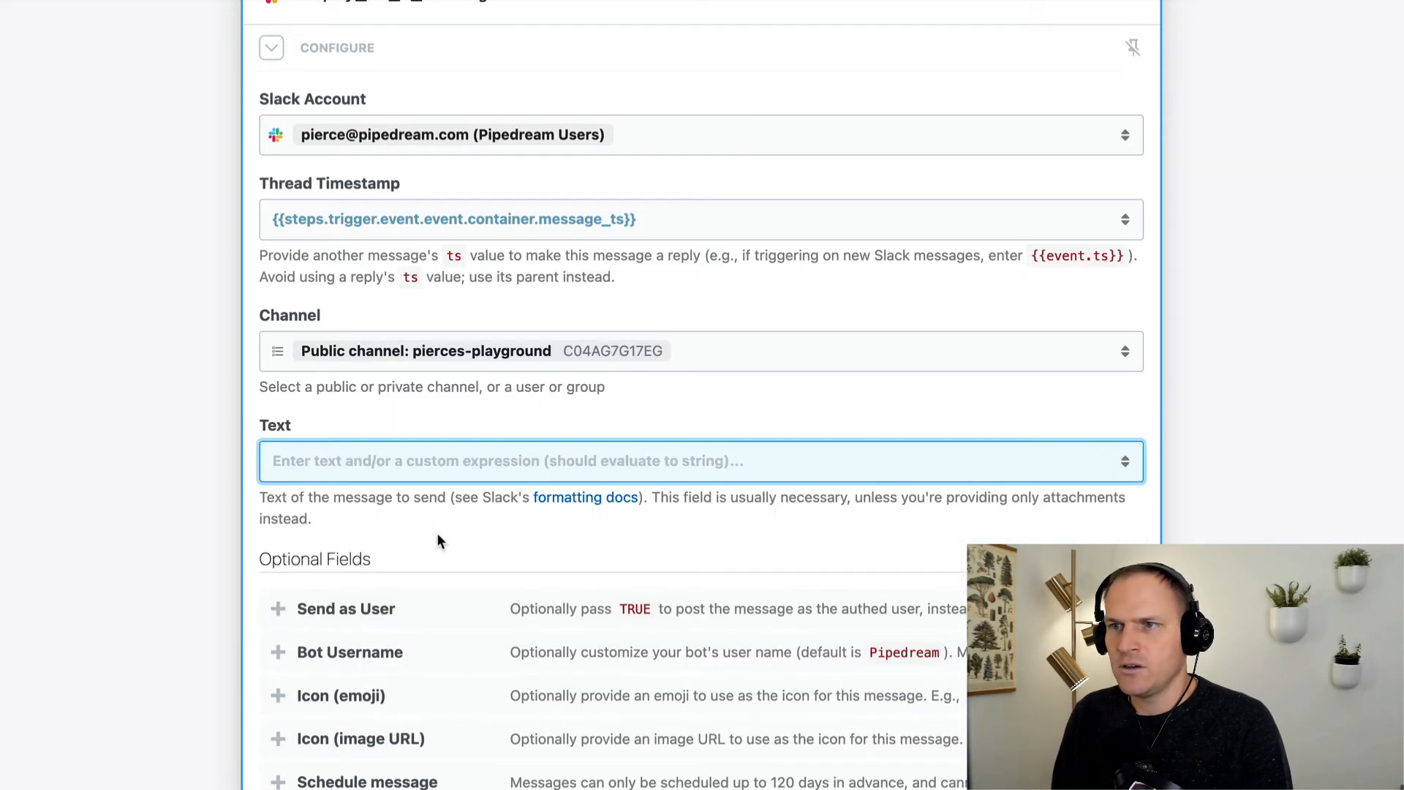
Step: Enter "You clicked the button!" as the reply action's message text
left_click(375, 467)
type("Cl")
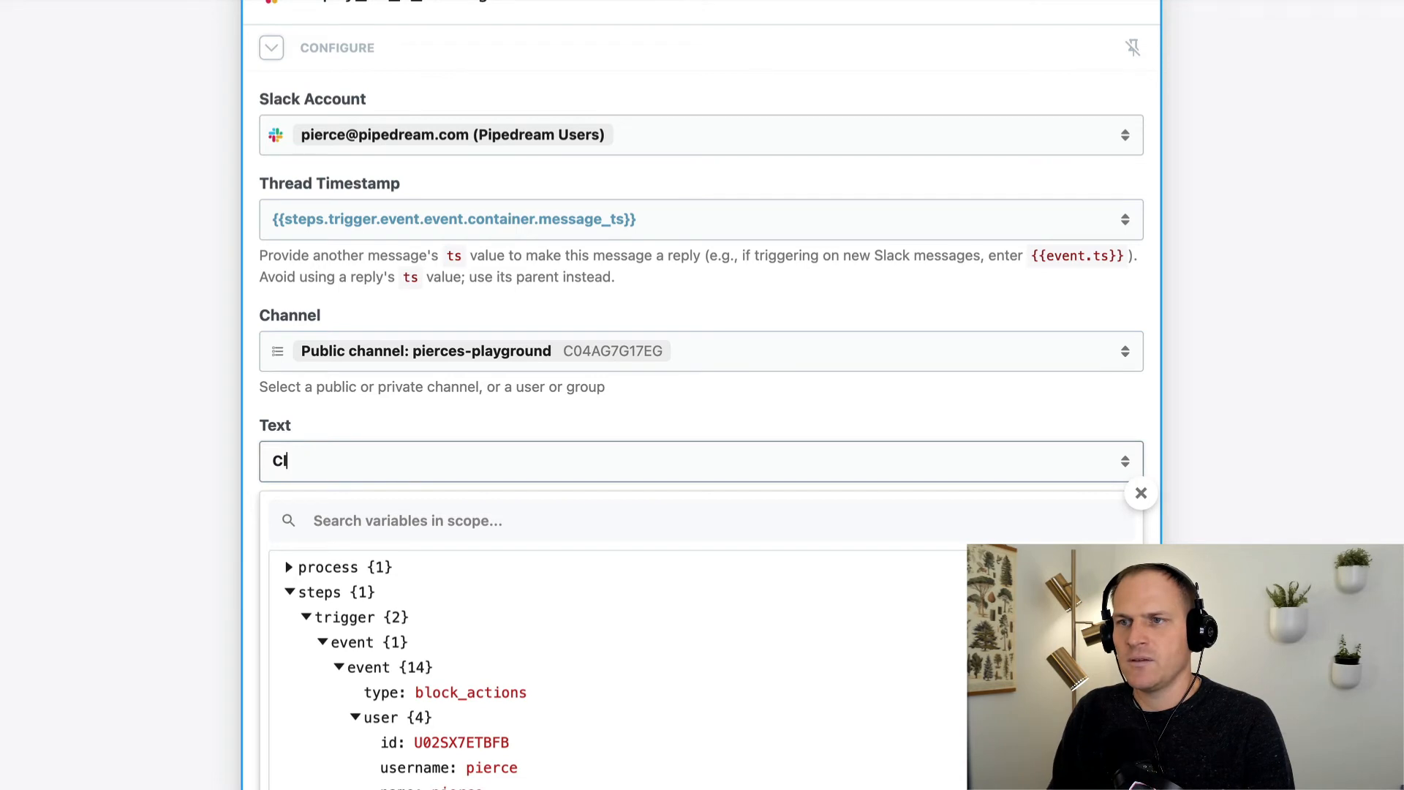
key("BackSpace")
type("Y")
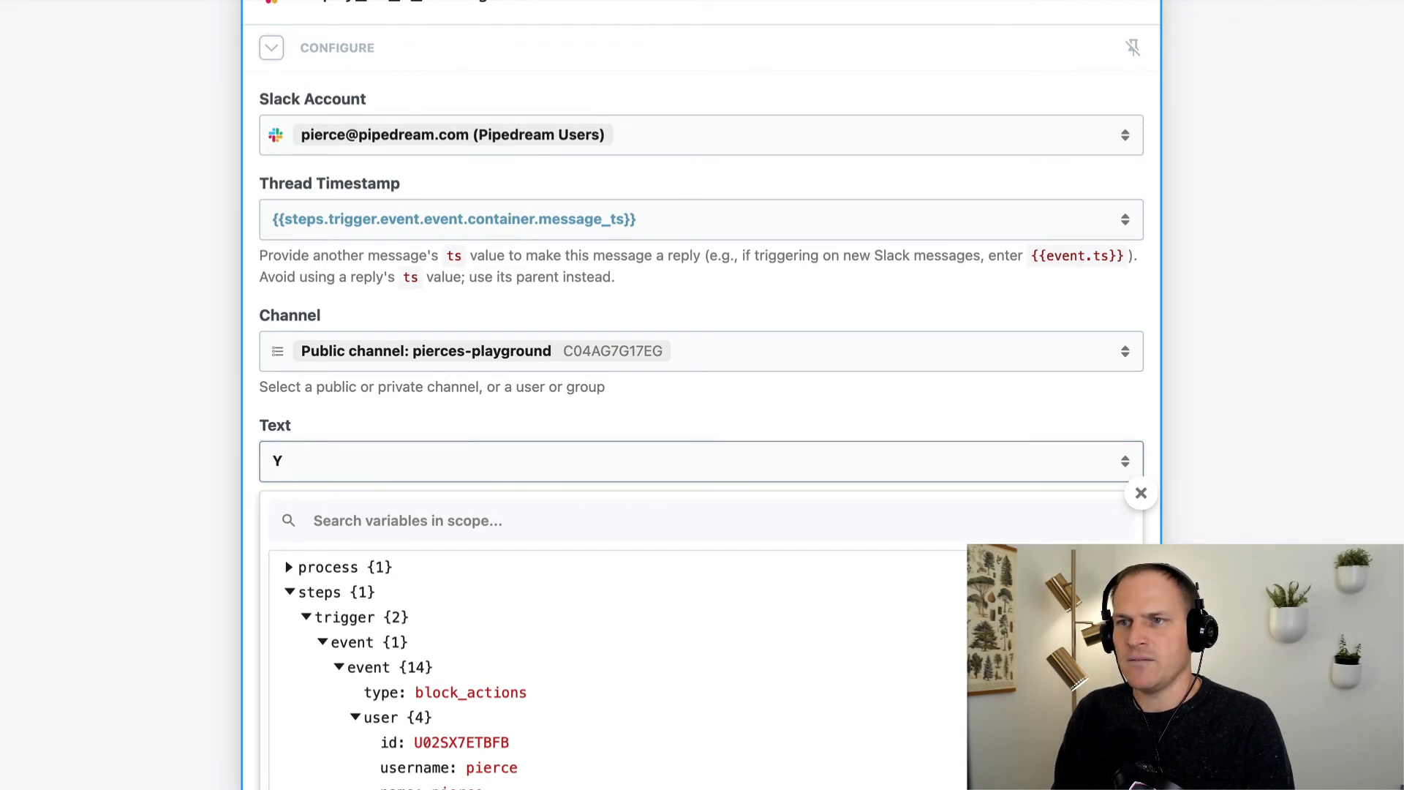
type("Ou clicked the bu")
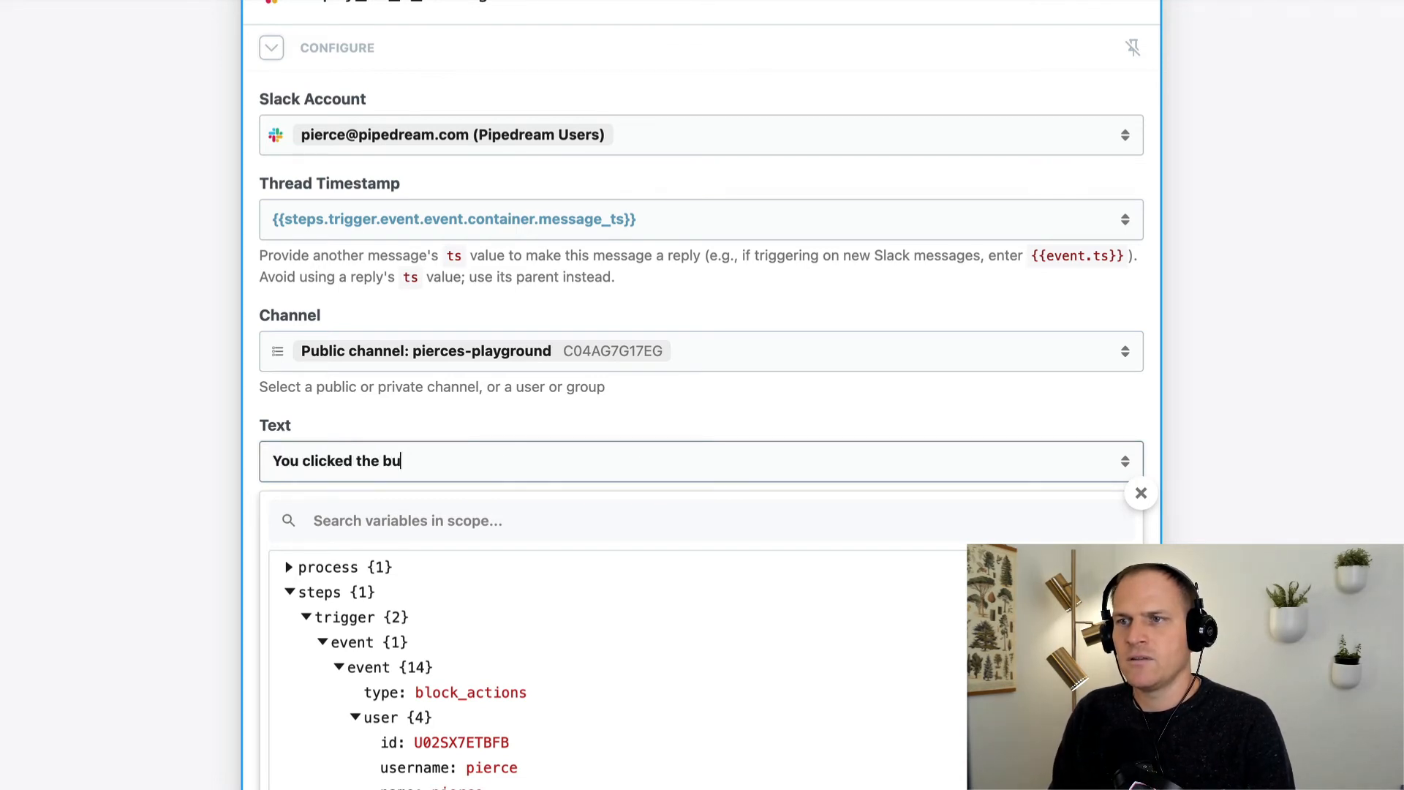
type("tton!")
left_click(24, 504)
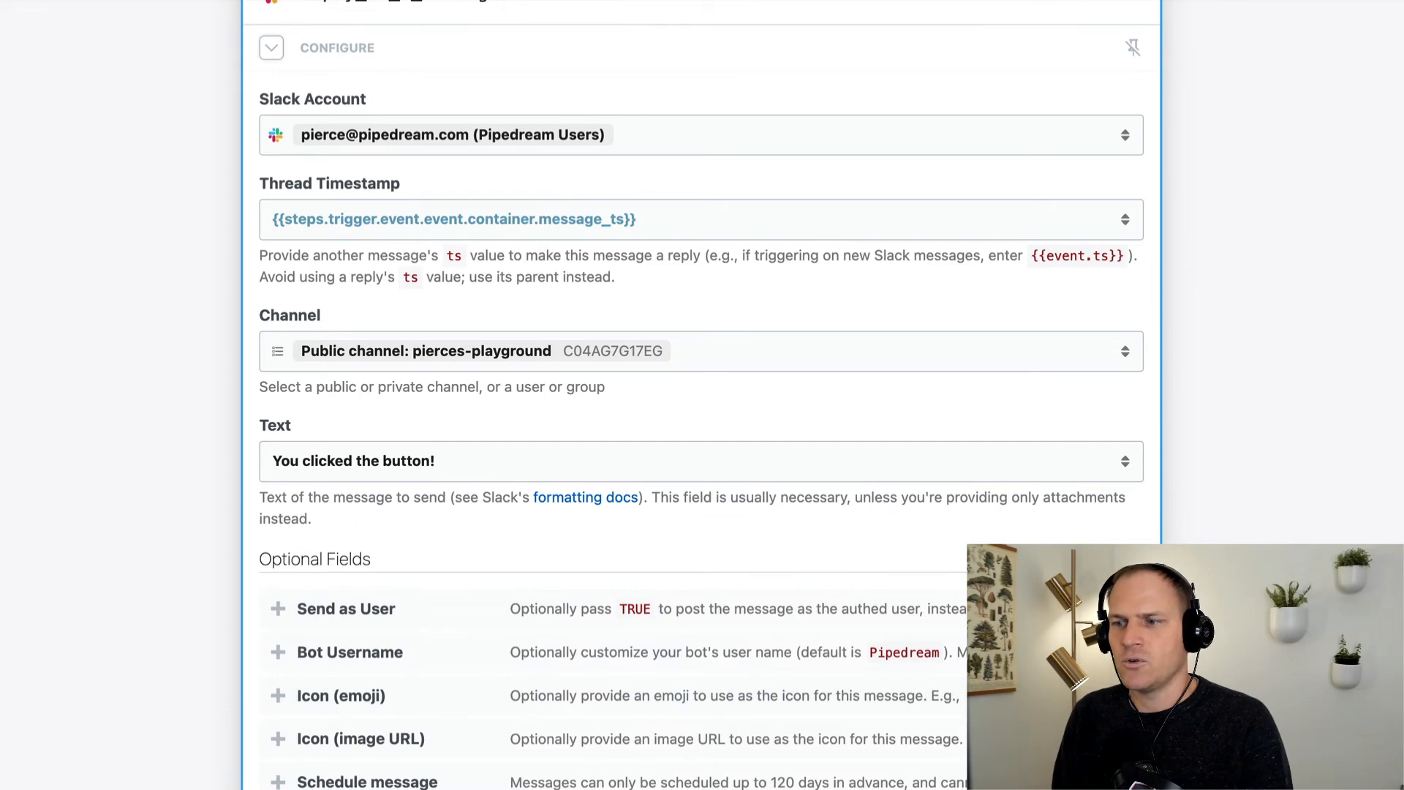
Step: Test the reply action, then switch to Slack and open the reply thread under the button message in pierces-playground
left_click(671, 770)
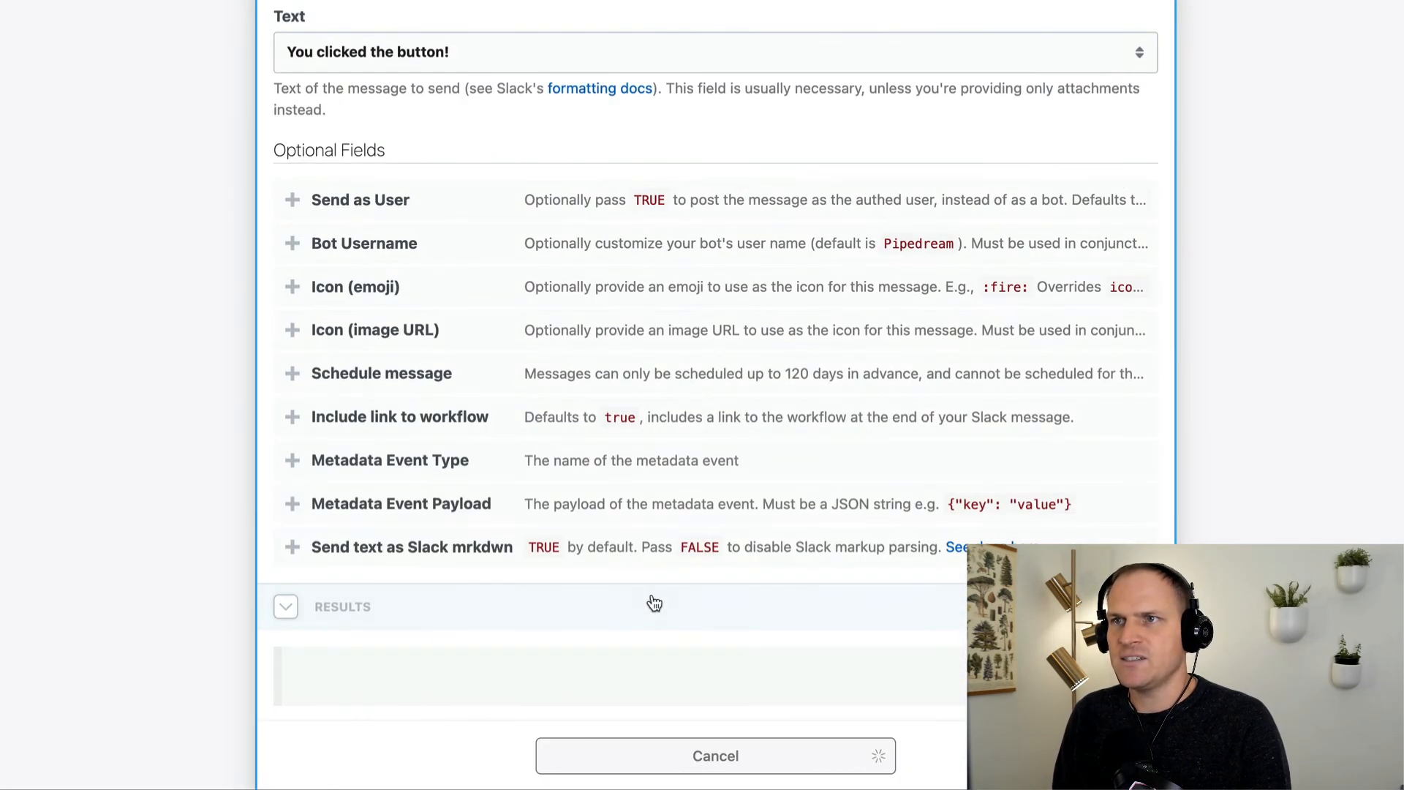
key("super+Tab")
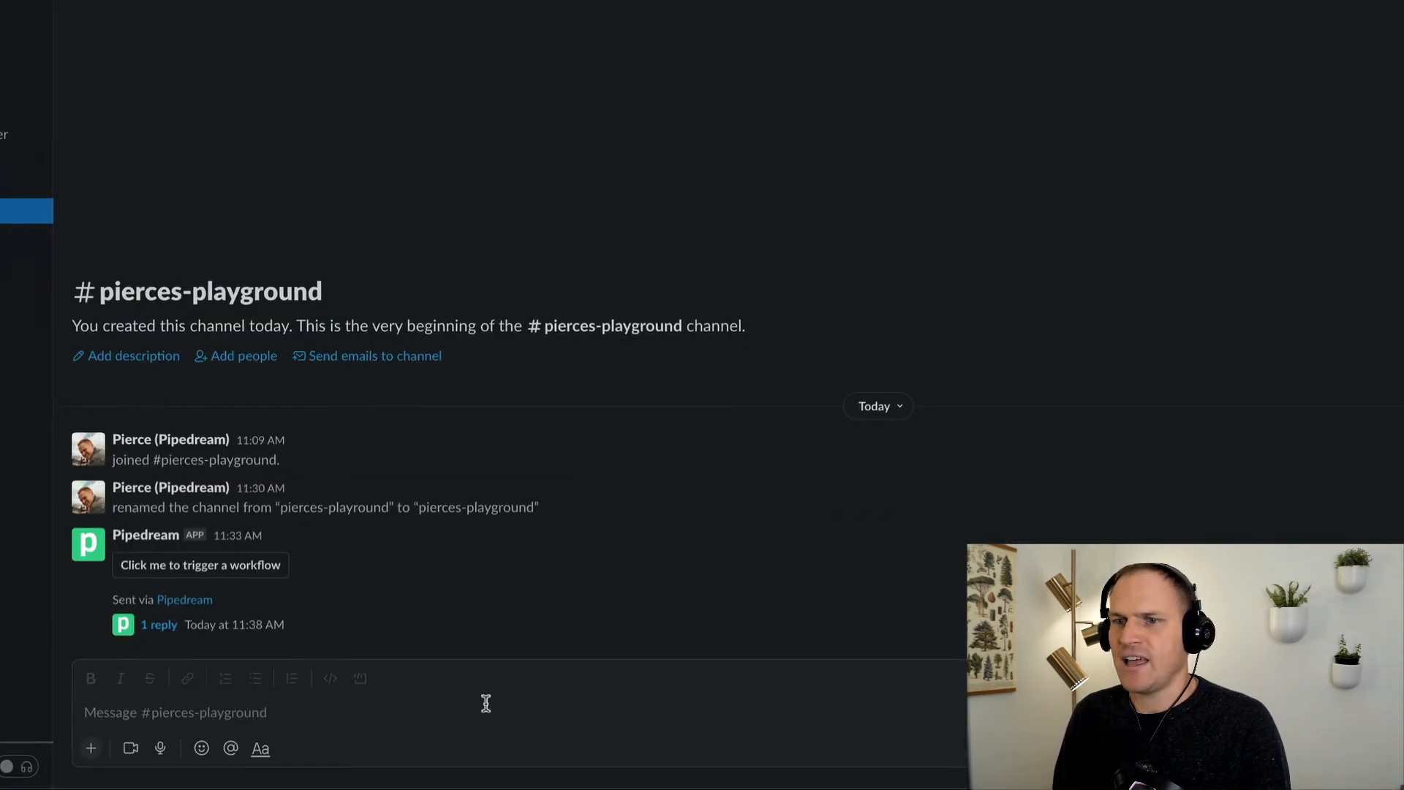
left_click(157, 624)
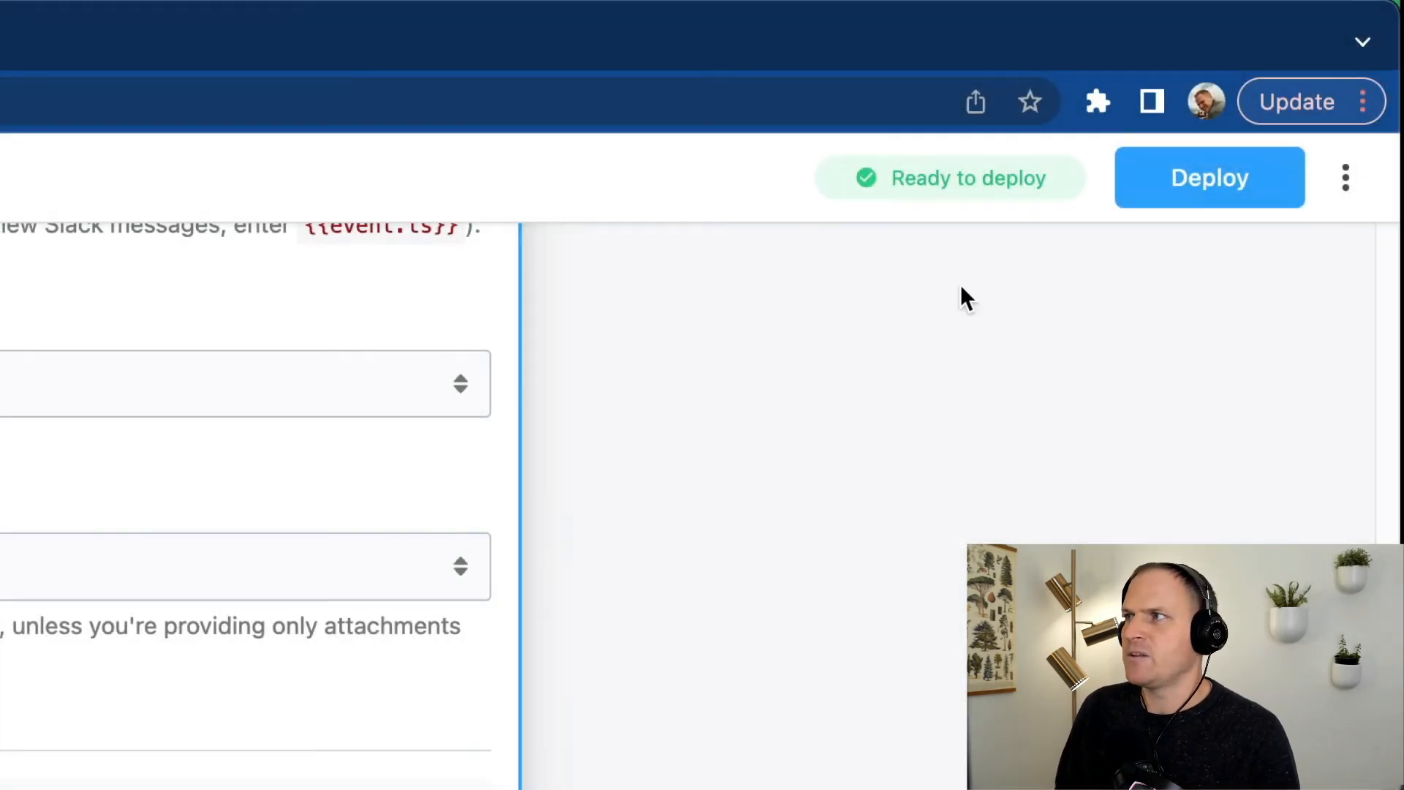
Step: Deploy the workflow that replies to the button click from Pipedream
left_click(1209, 178)
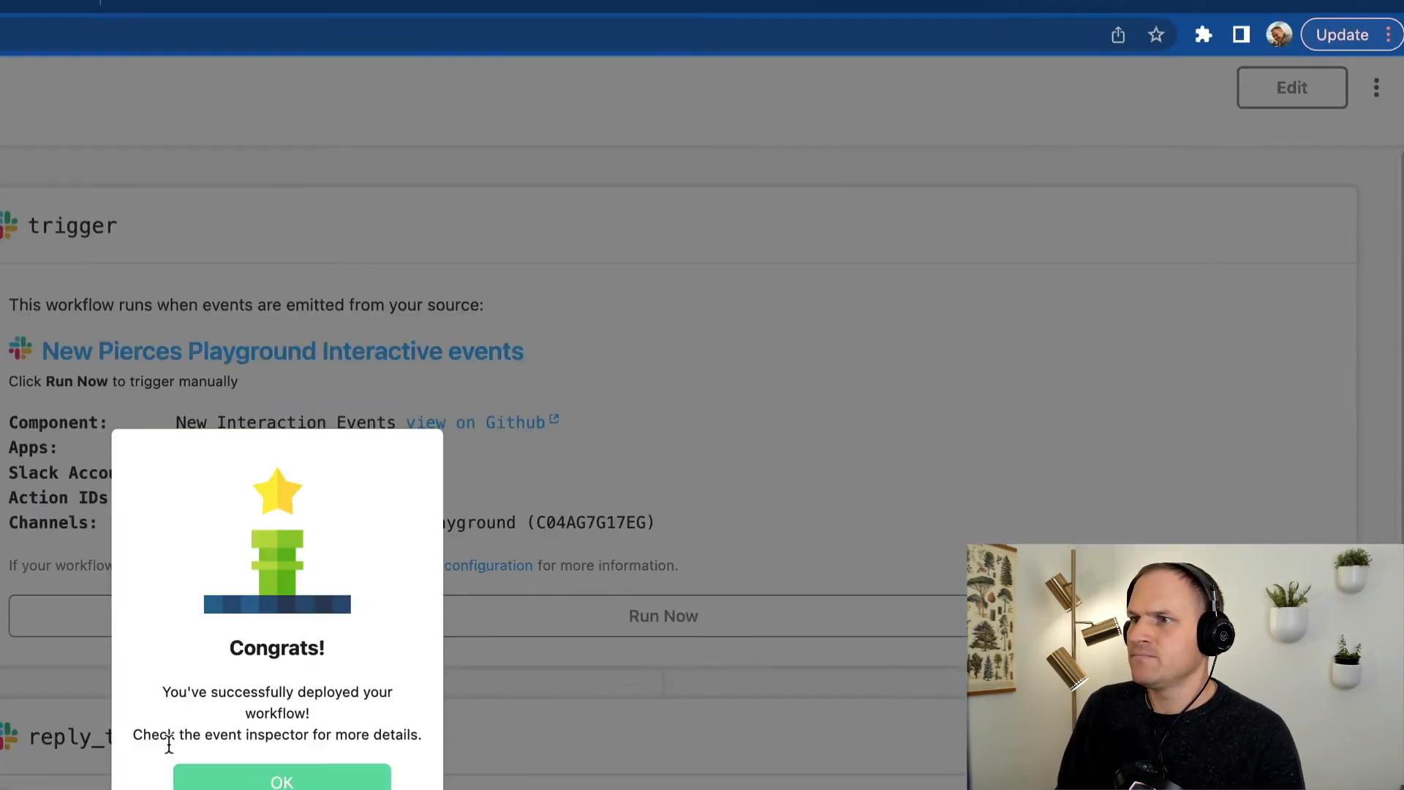